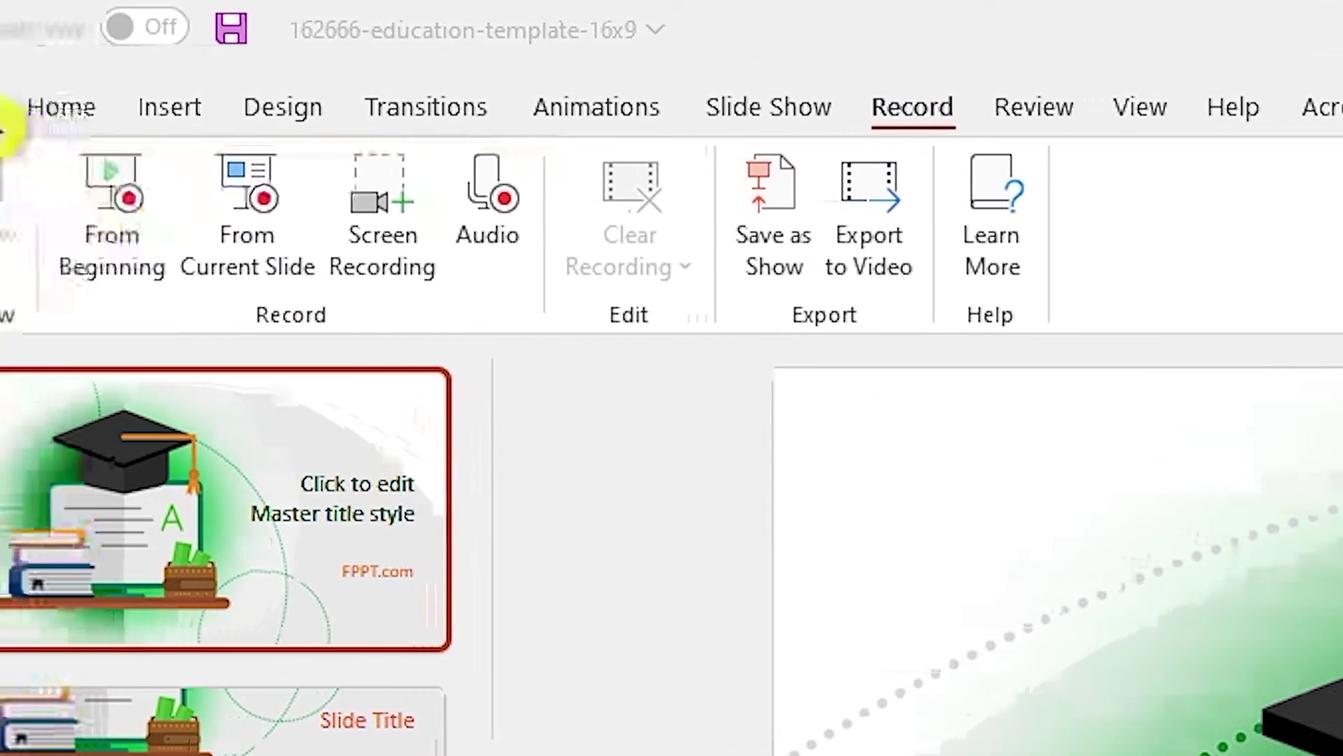
Create a Full HD (1080p) video of the slideshow from File > Export > Create a Video.
{"action": "left_click", "coordinate": [66, 105]}
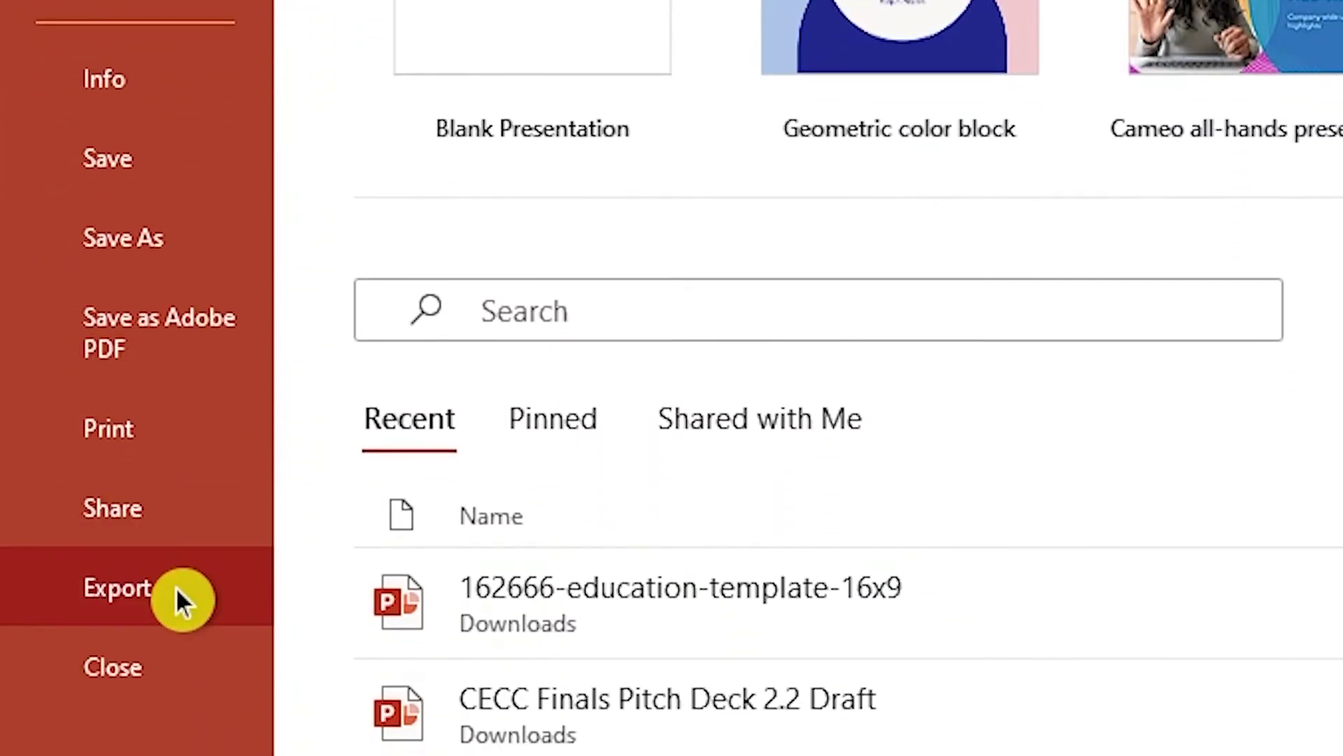
{"action": "left_click", "coordinate": [177, 590]}
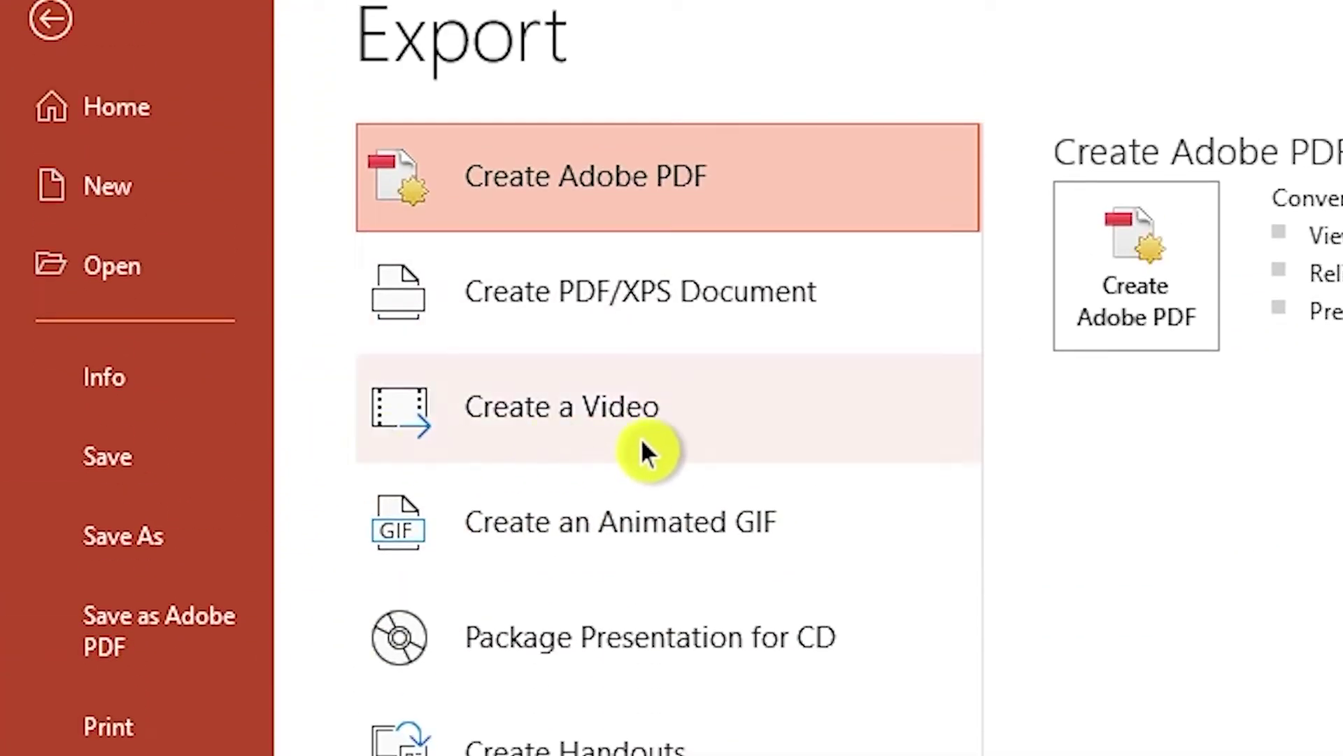
{"action": "left_click", "coordinate": [568, 412]}
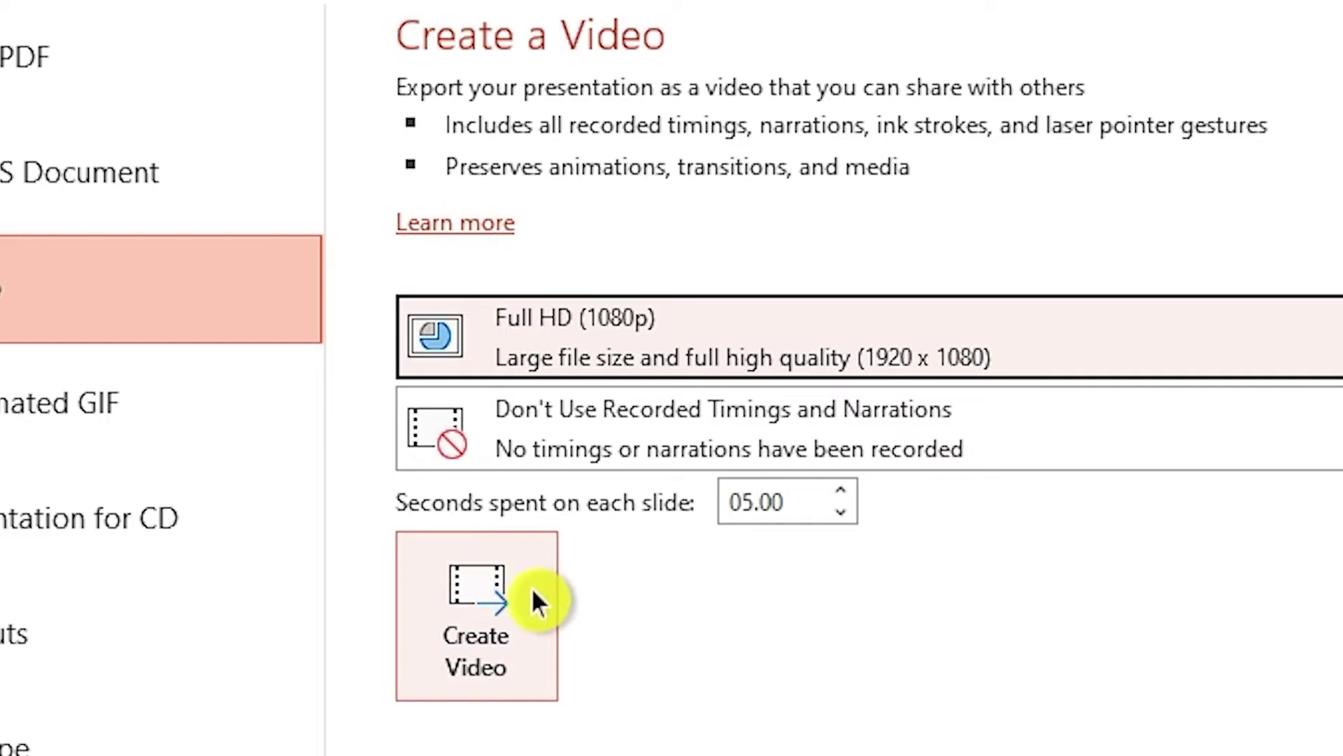
{"action": "left_click", "coordinate": [539, 602]}
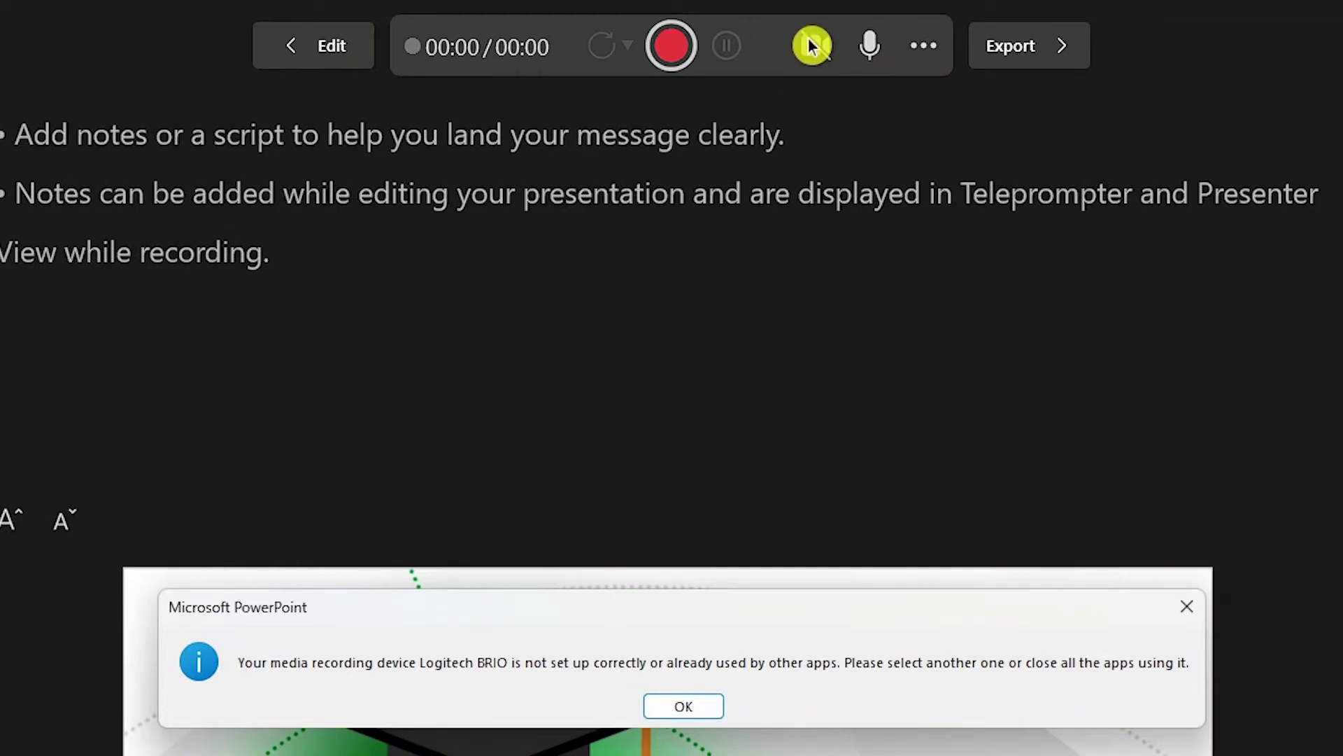
Dismiss the camera error, turn on the webcam overlay and check the microphone and camera options.
{"action": "left_click", "coordinate": [924, 53]}
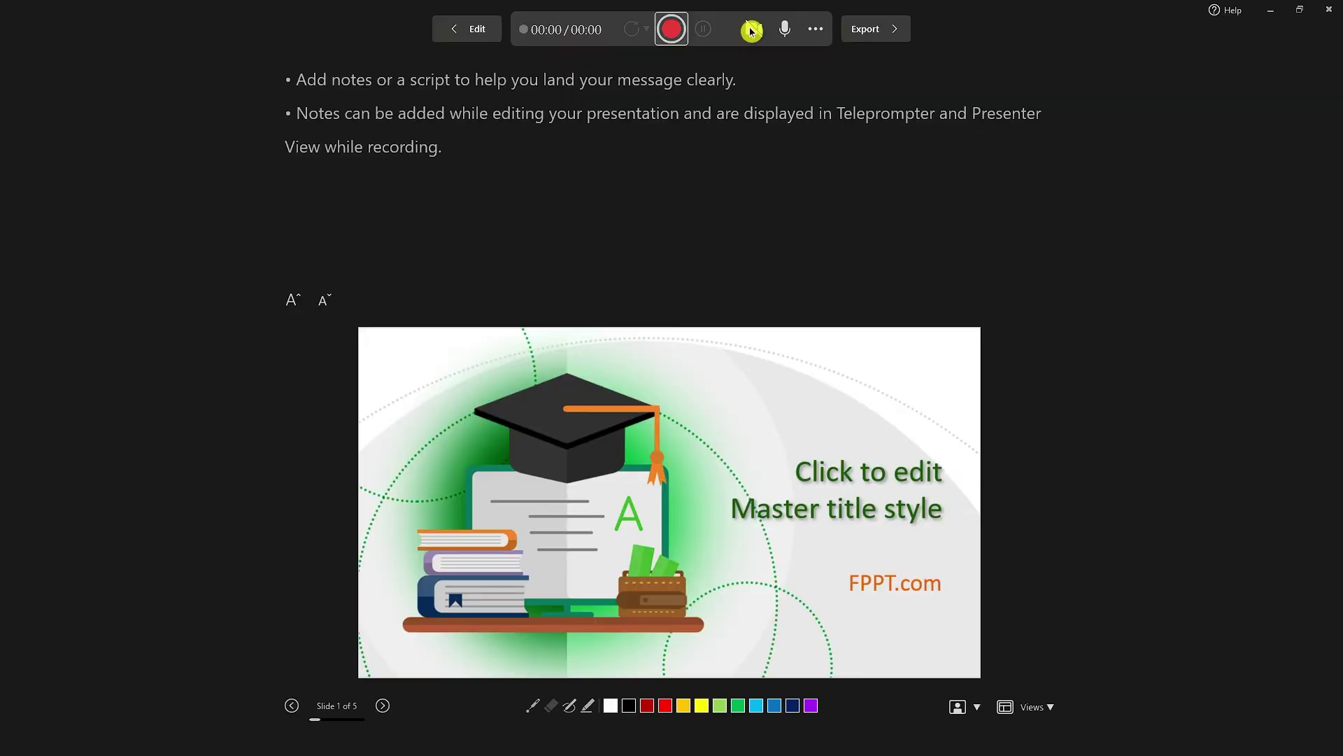
{"action": "left_click", "coordinate": [751, 31]}
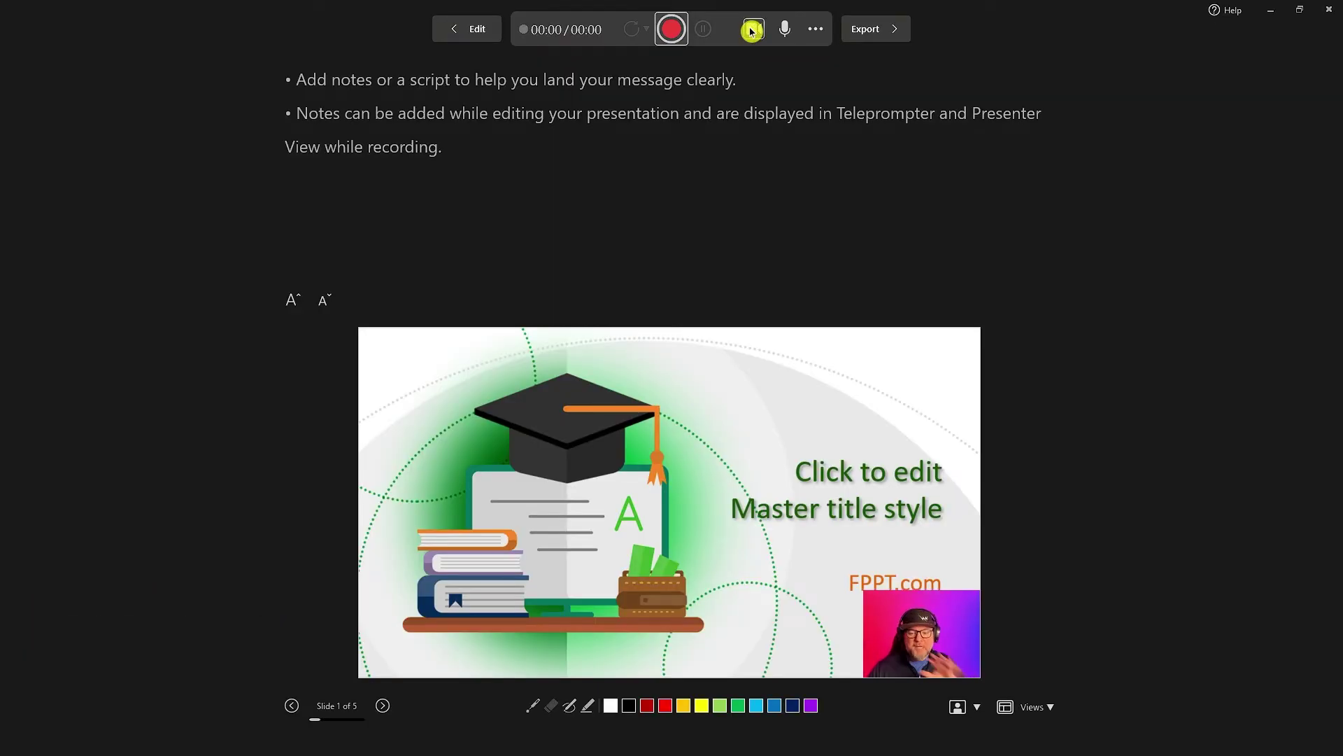
{"action": "left_click", "coordinate": [816, 29]}
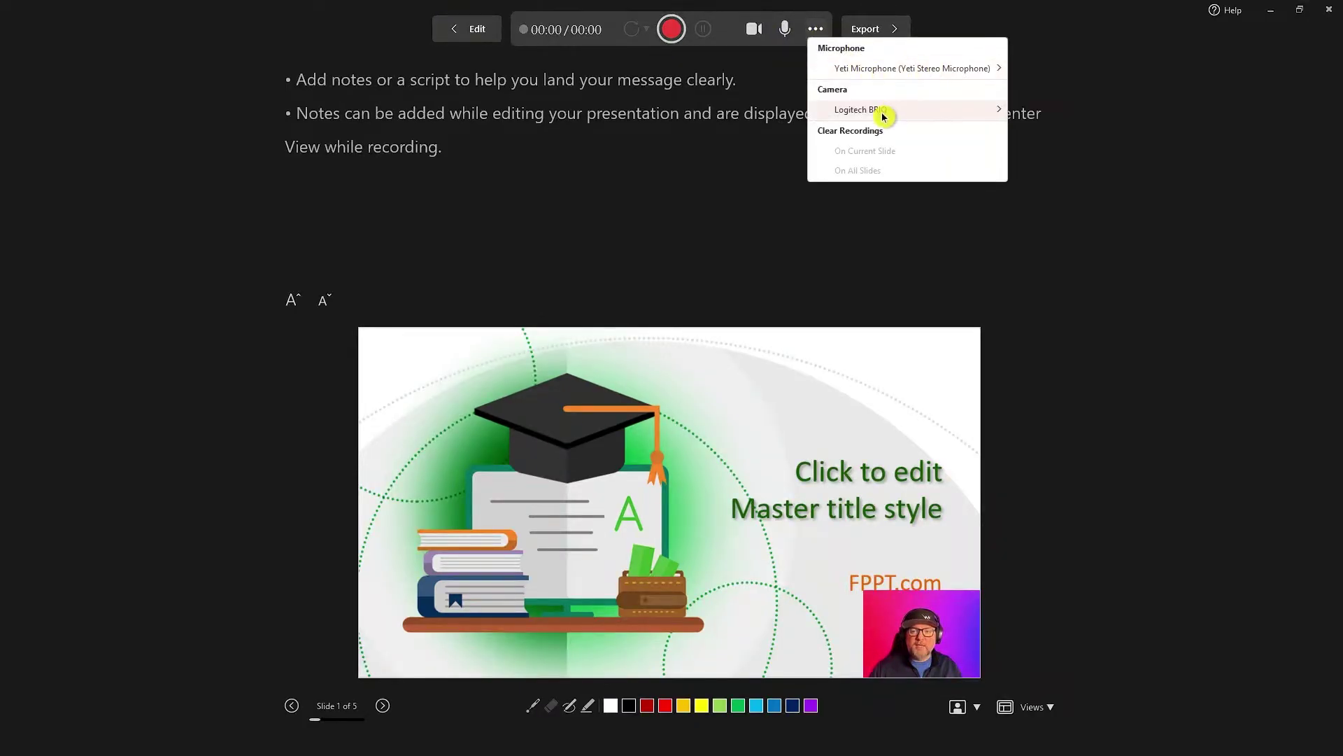
{"action": "mouse_move", "coordinate": [882, 111]}
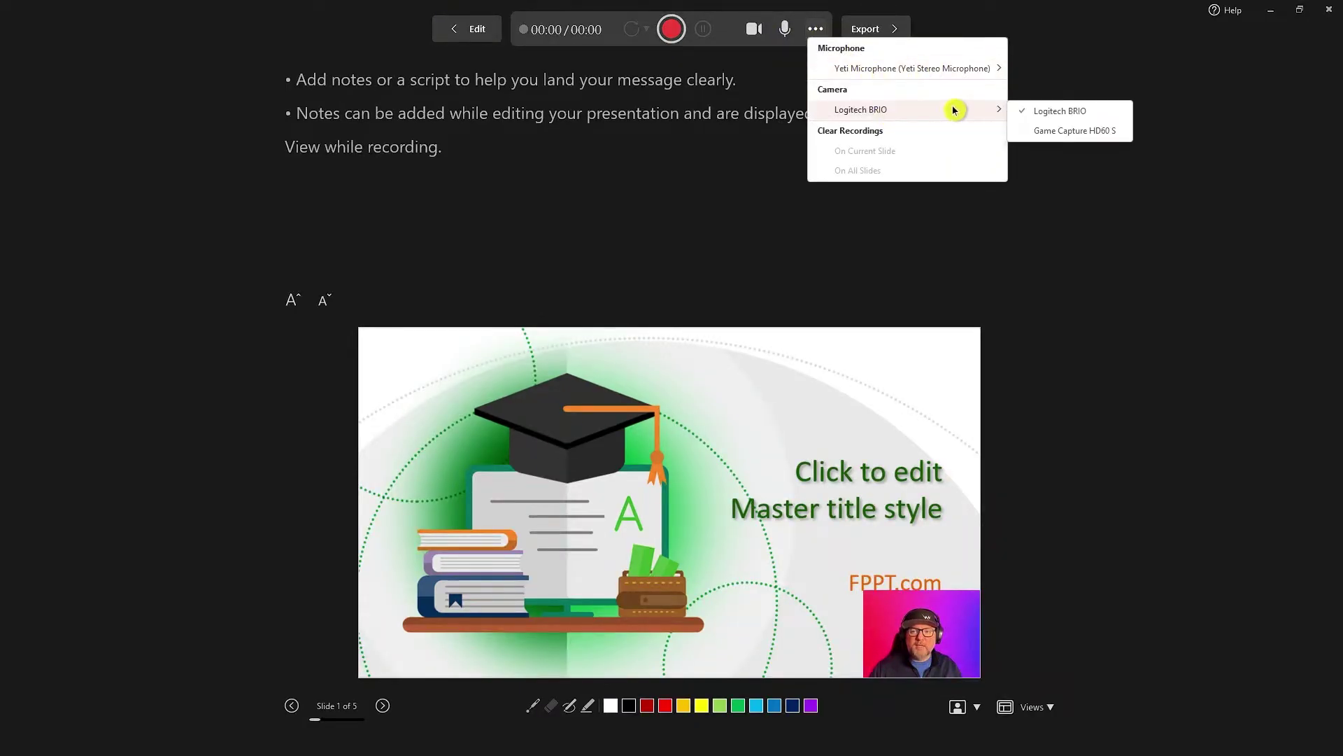
{"action": "left_click", "coordinate": [770, 76]}
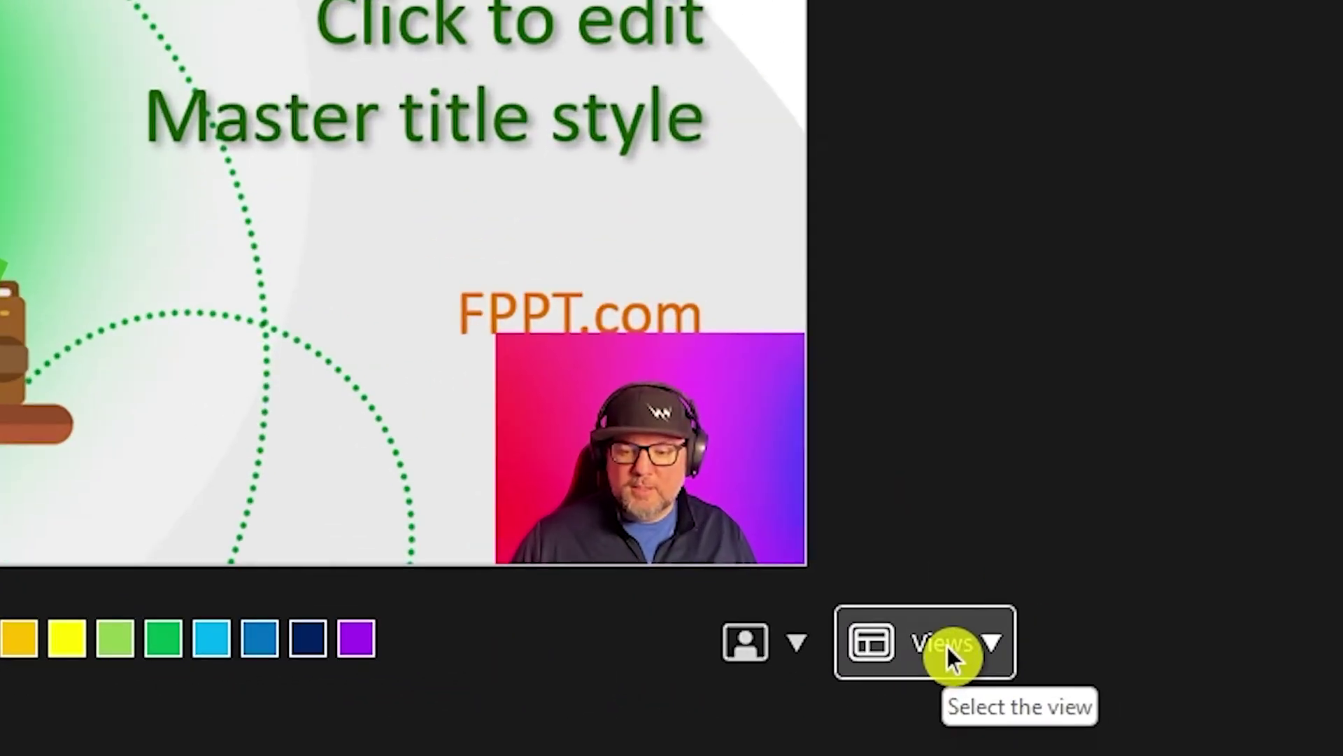
Try the recording layouts, ending on the Teleprompter view.
{"action": "left_click", "coordinate": [946, 644]}
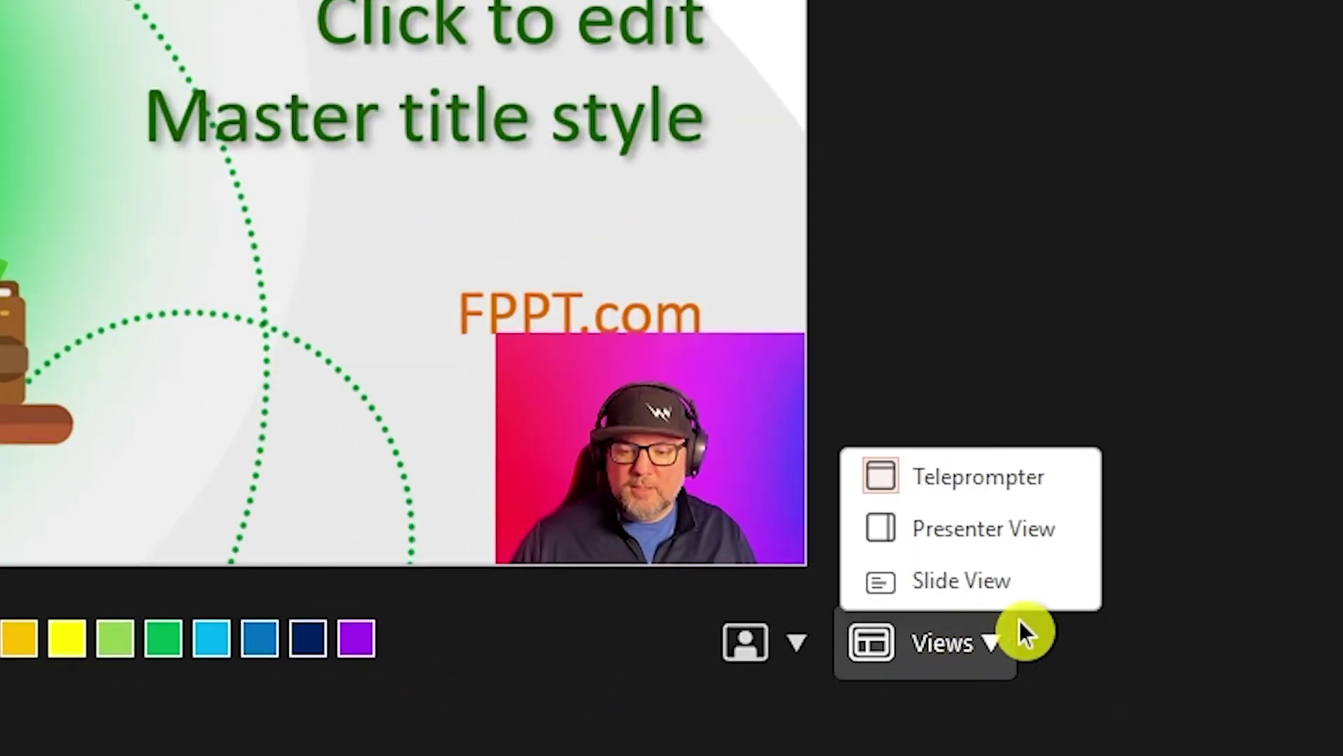
{"action": "left_click", "coordinate": [1016, 471]}
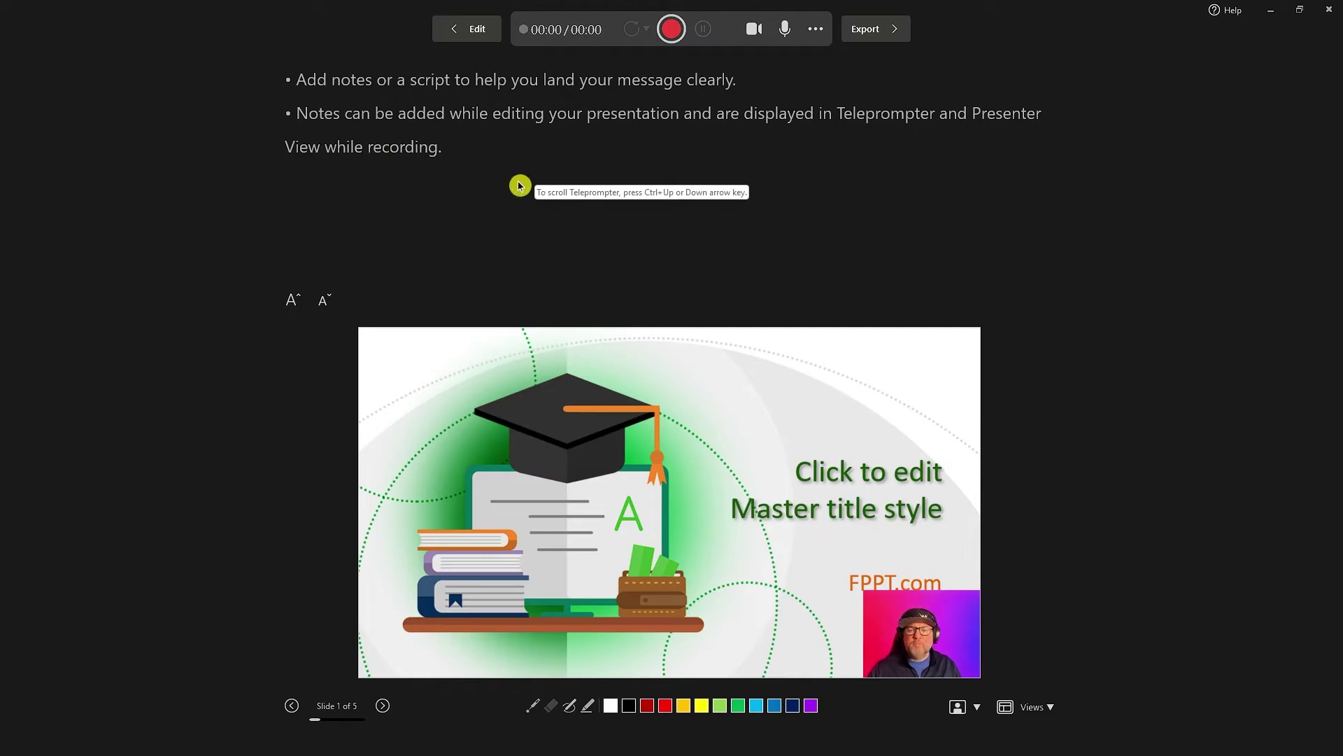
{"action": "left_click", "coordinate": [1028, 706]}
{"action": "left_click", "coordinate": [1058, 668]}
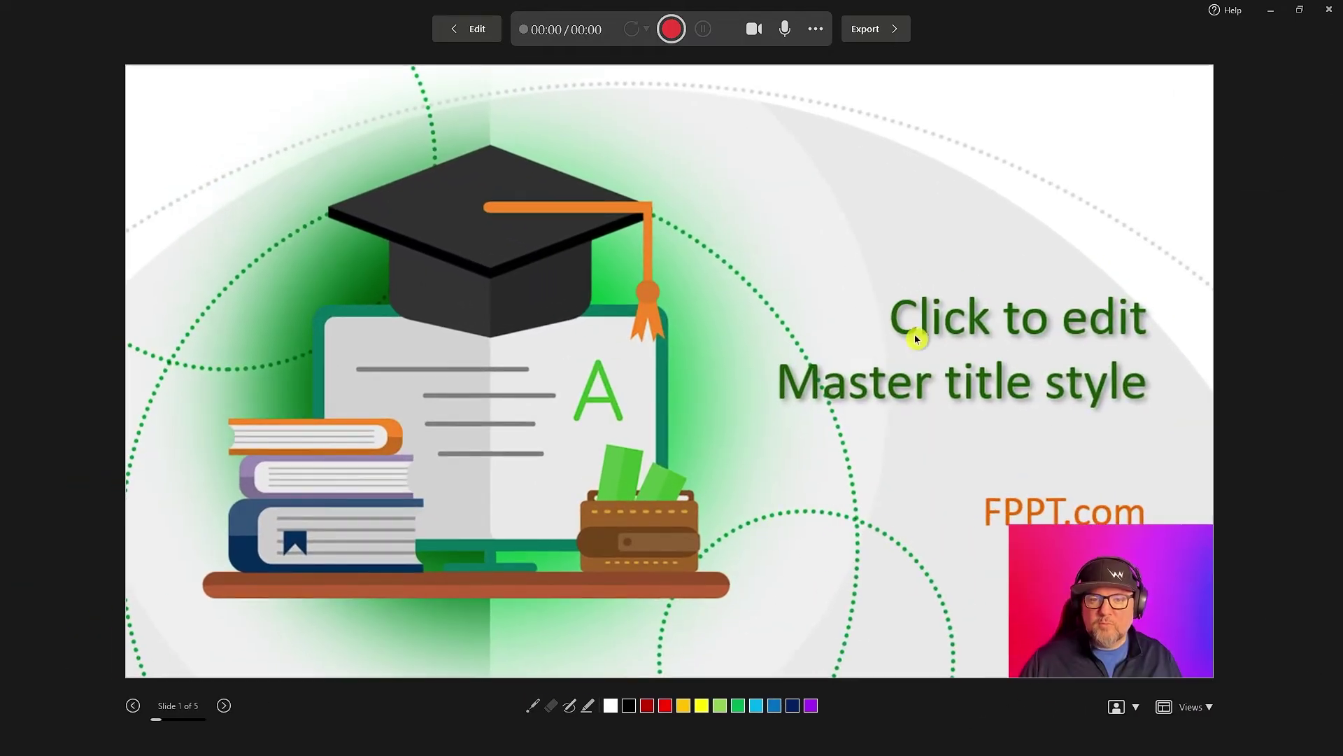
{"action": "left_click", "coordinate": [1190, 708]}
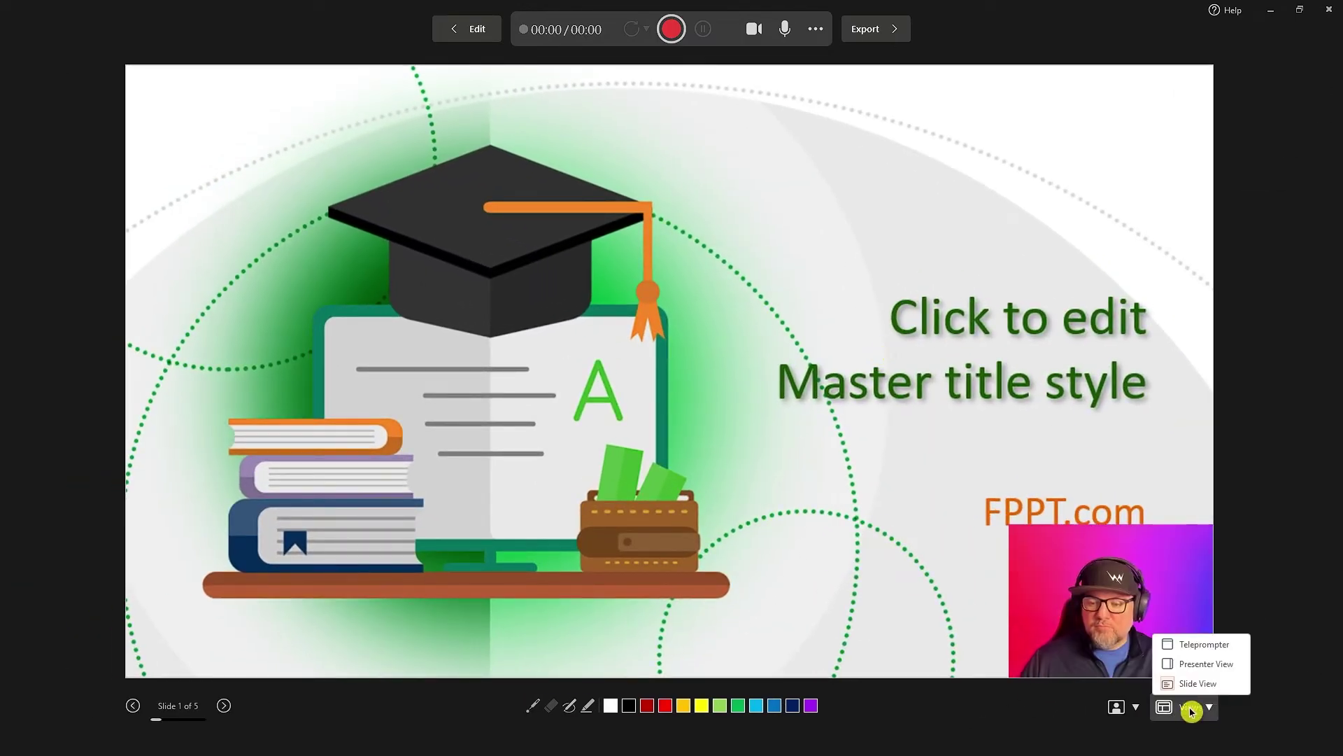
{"action": "left_click", "coordinate": [1193, 639]}
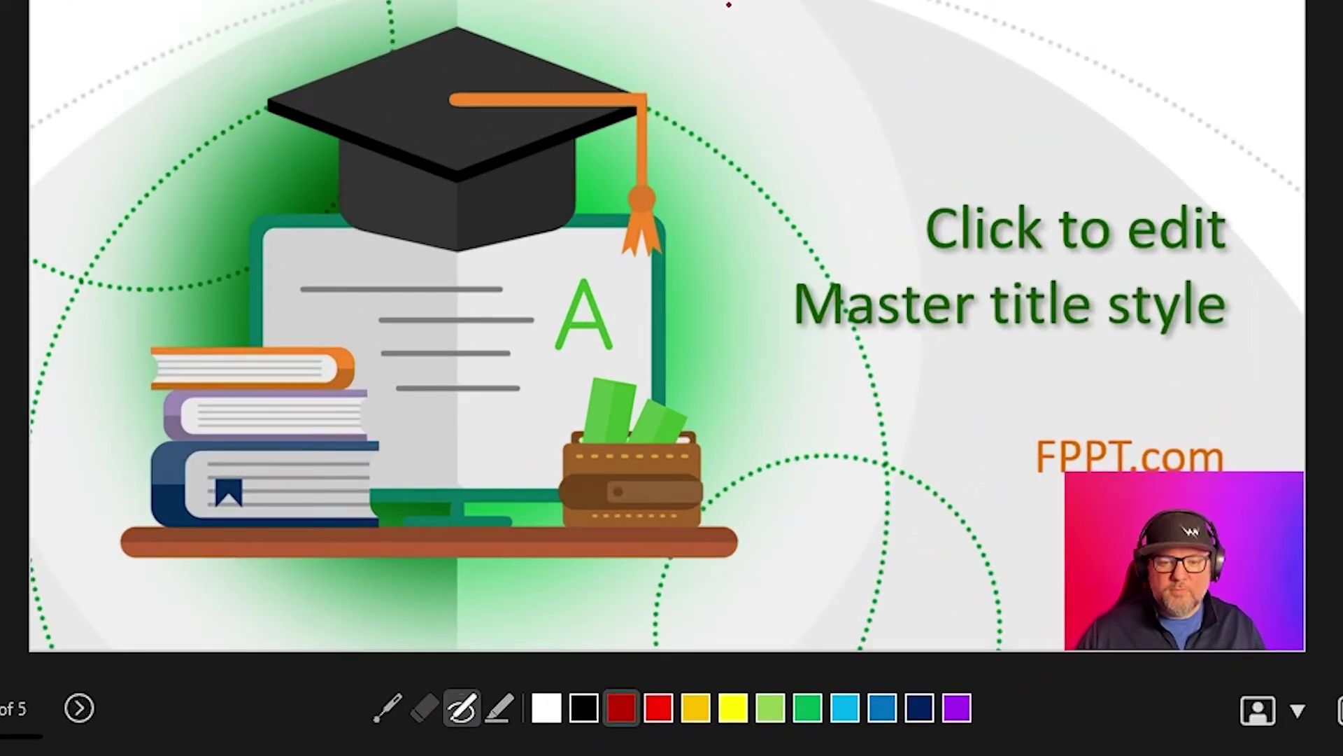
Draw red ink on slide 2, then record the slideshow, advancing to slide 5 with notes hidden.
{"action": "mouse_move", "coordinate": [728, 5]}
{"action": "left_mouse_down"}
{"action": "mouse_move", "coordinate": [732, 116]}
{"action": "mouse_move", "coordinate": [786, 51]}
{"action": "mouse_move", "coordinate": [885, 110]}
{"action": "mouse_move", "coordinate": [937, 93]}
{"action": "left_mouse_up"}
{"action": "left_click_drag", "start_coordinate": [957, 47], "coordinate": [903, 196]}
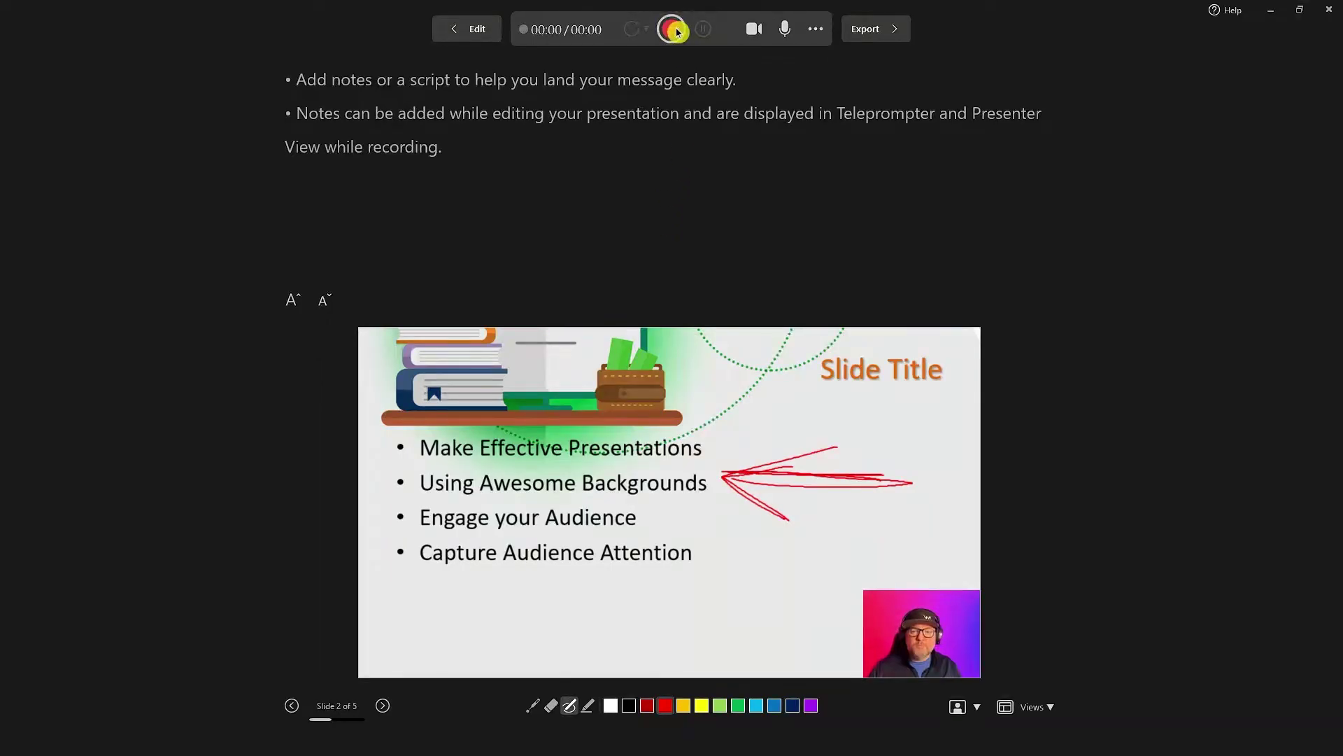
{"action": "left_click", "coordinate": [676, 31]}
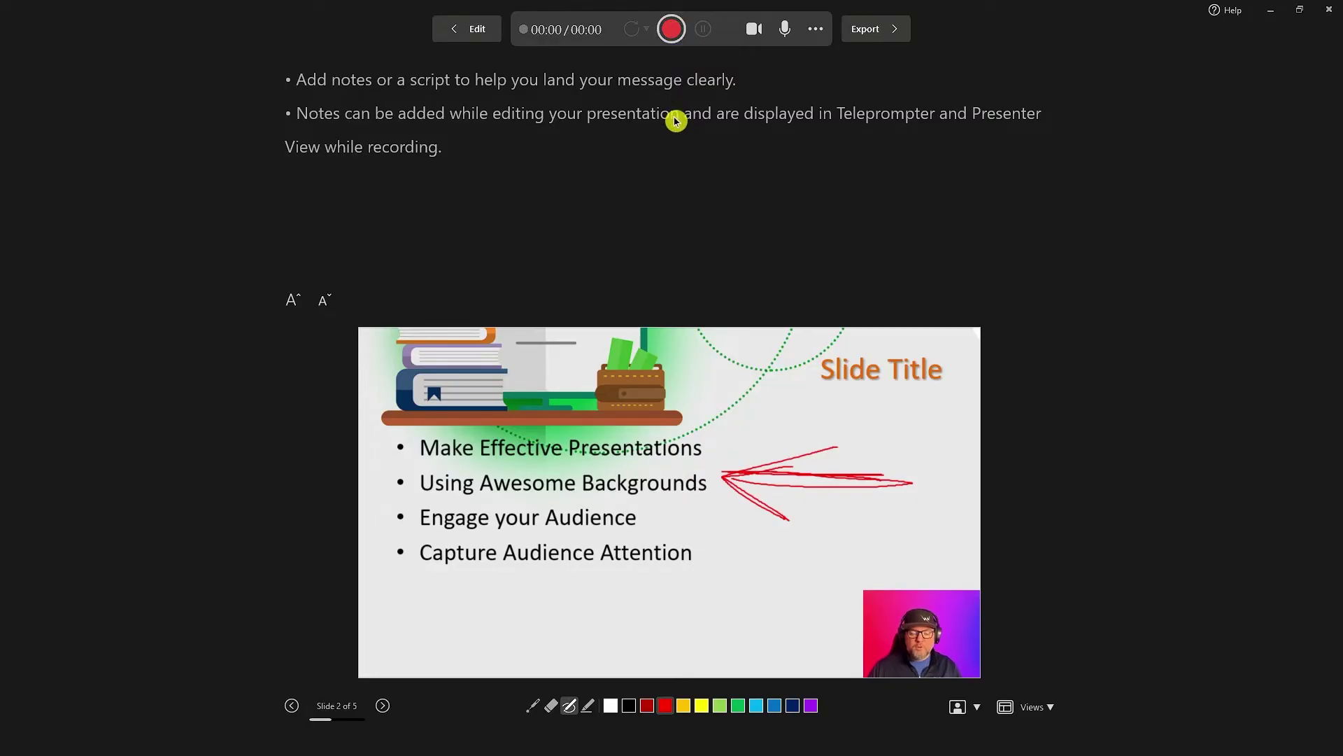
{"action": "key", "text": "Right"}
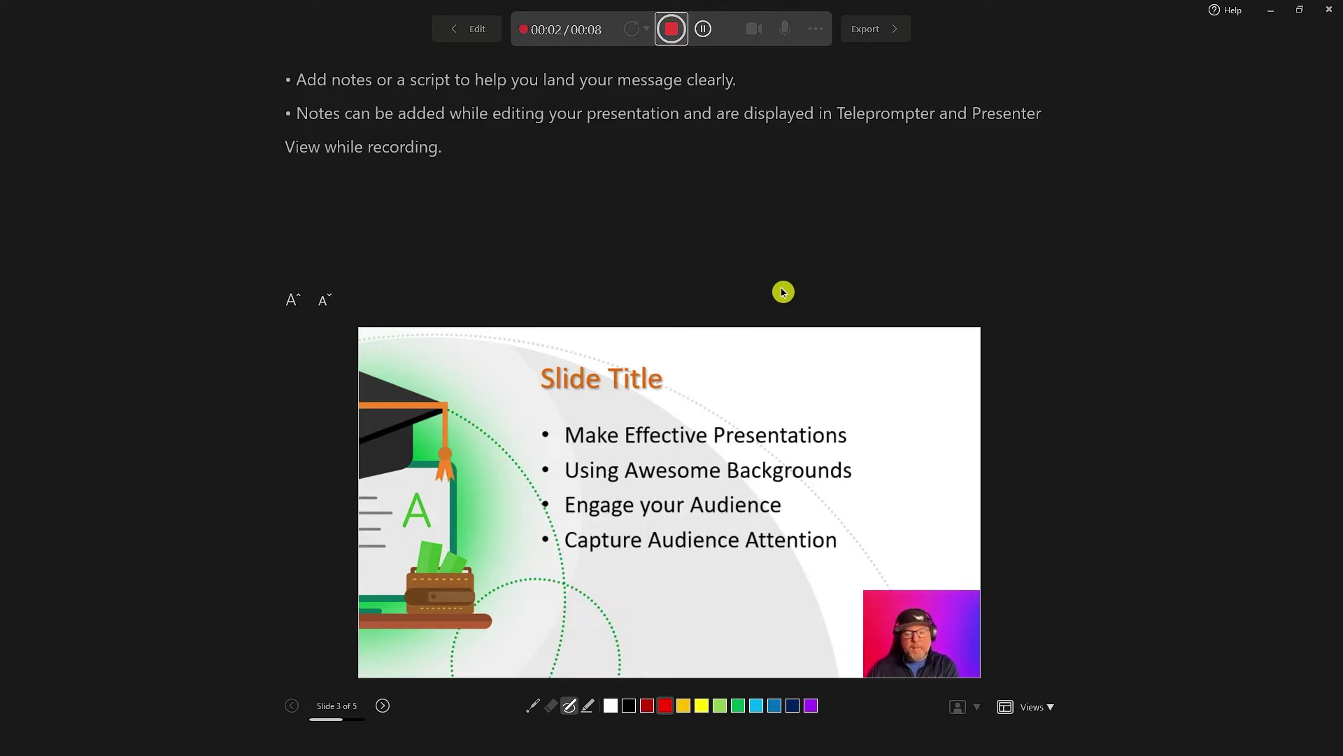
{"action": "key", "text": "Right"}
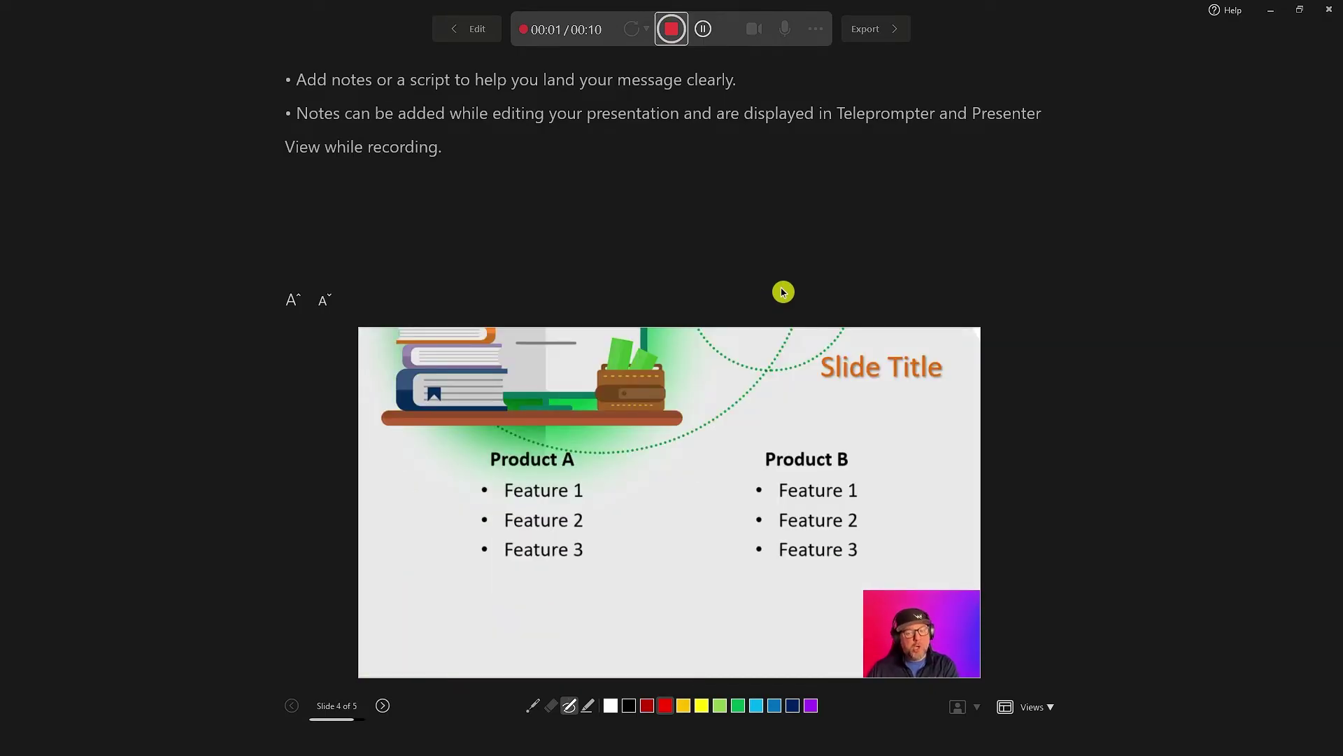
{"action": "left_click", "coordinate": [1042, 705]}
{"action": "key", "text": "Right"}
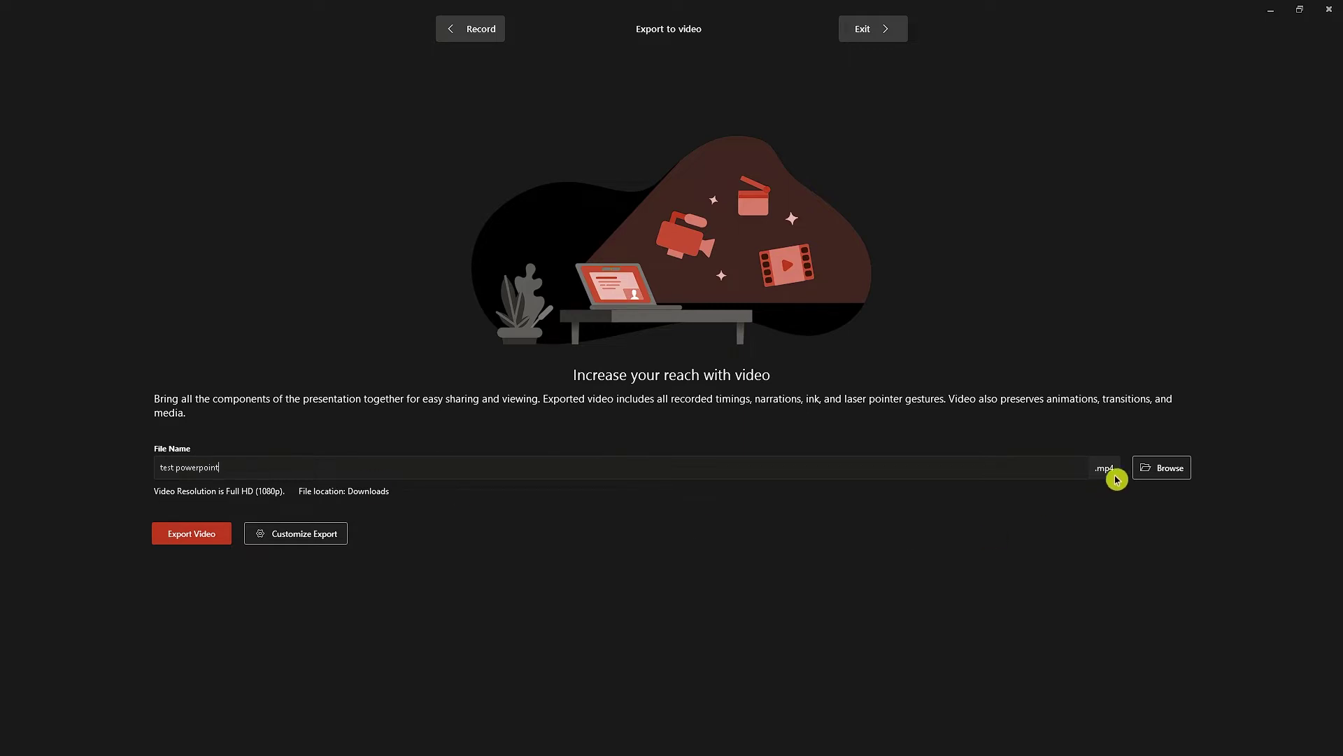
Export the recording as the Full HD MP4 'test powerpoint'.
{"action": "left_click", "coordinate": [165, 544]}
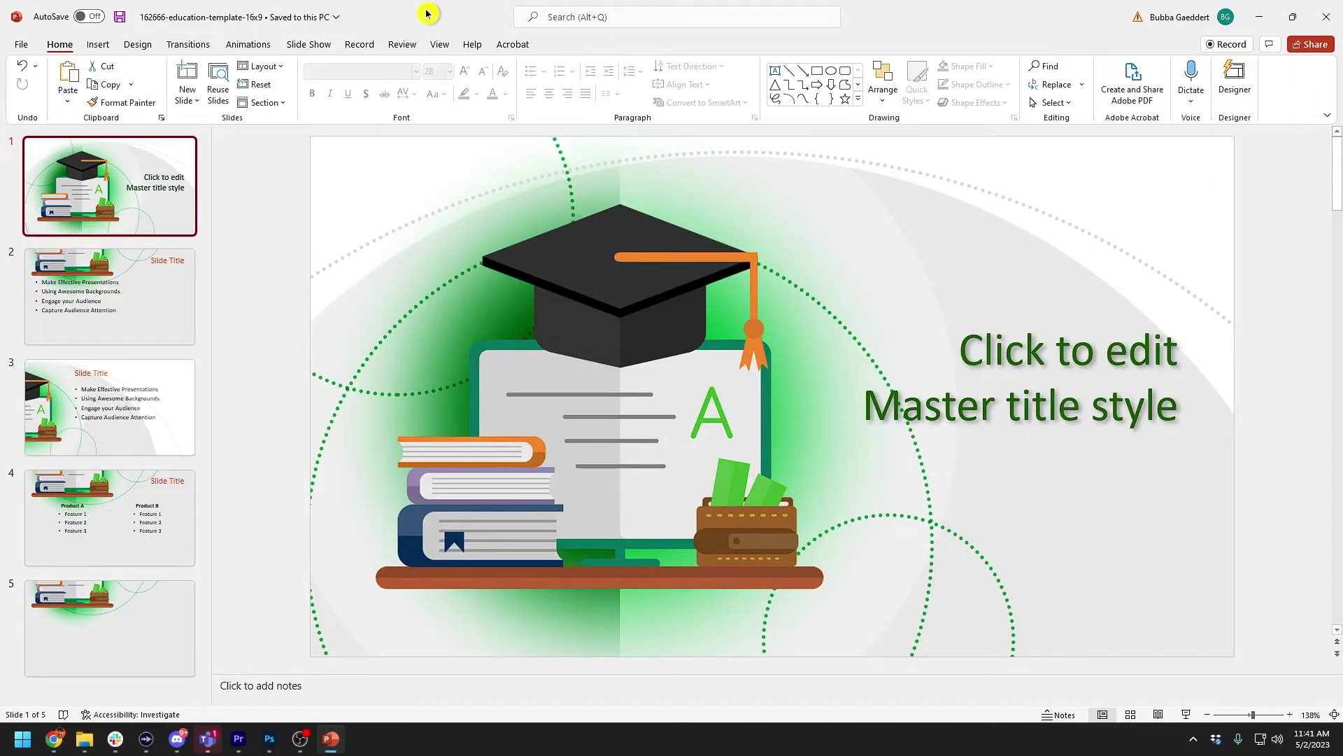
Show the Record commands and dismiss the feature tour tips.
{"action": "left_click", "coordinate": [361, 46]}
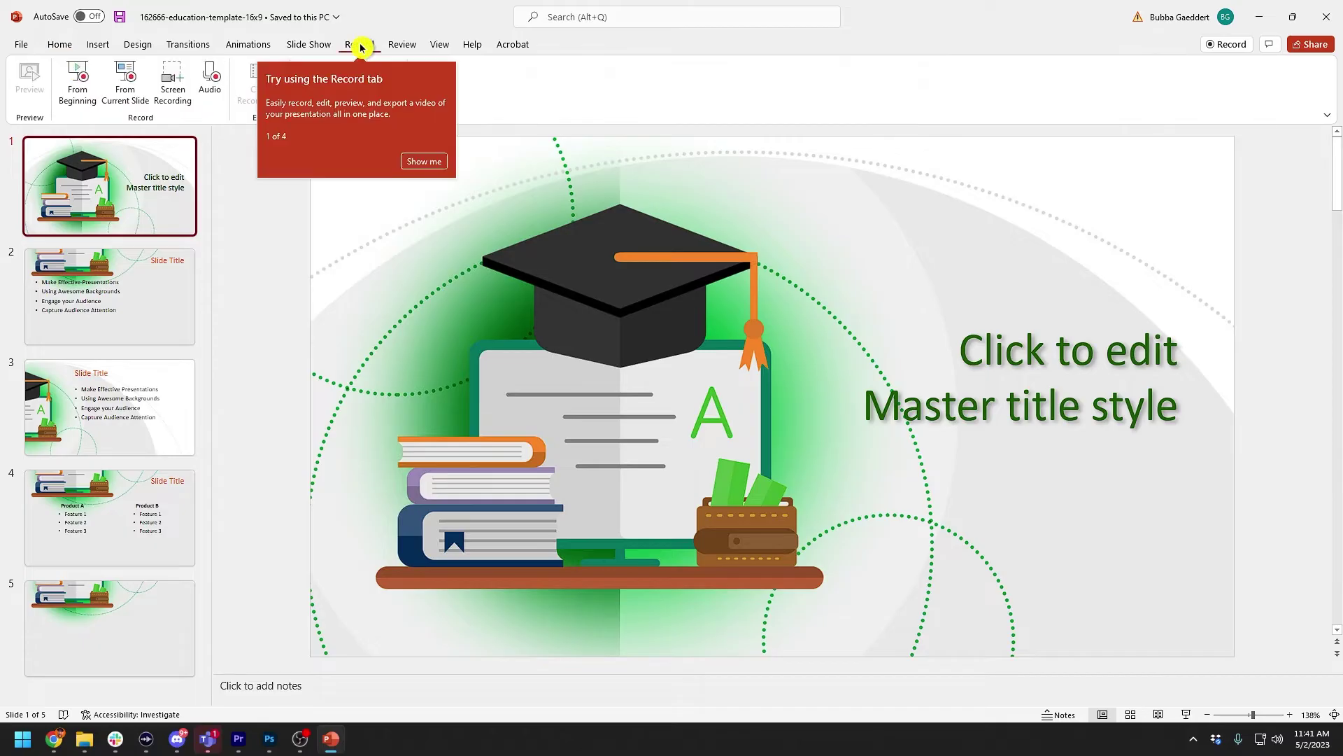
{"action": "left_click", "coordinate": [439, 161]}
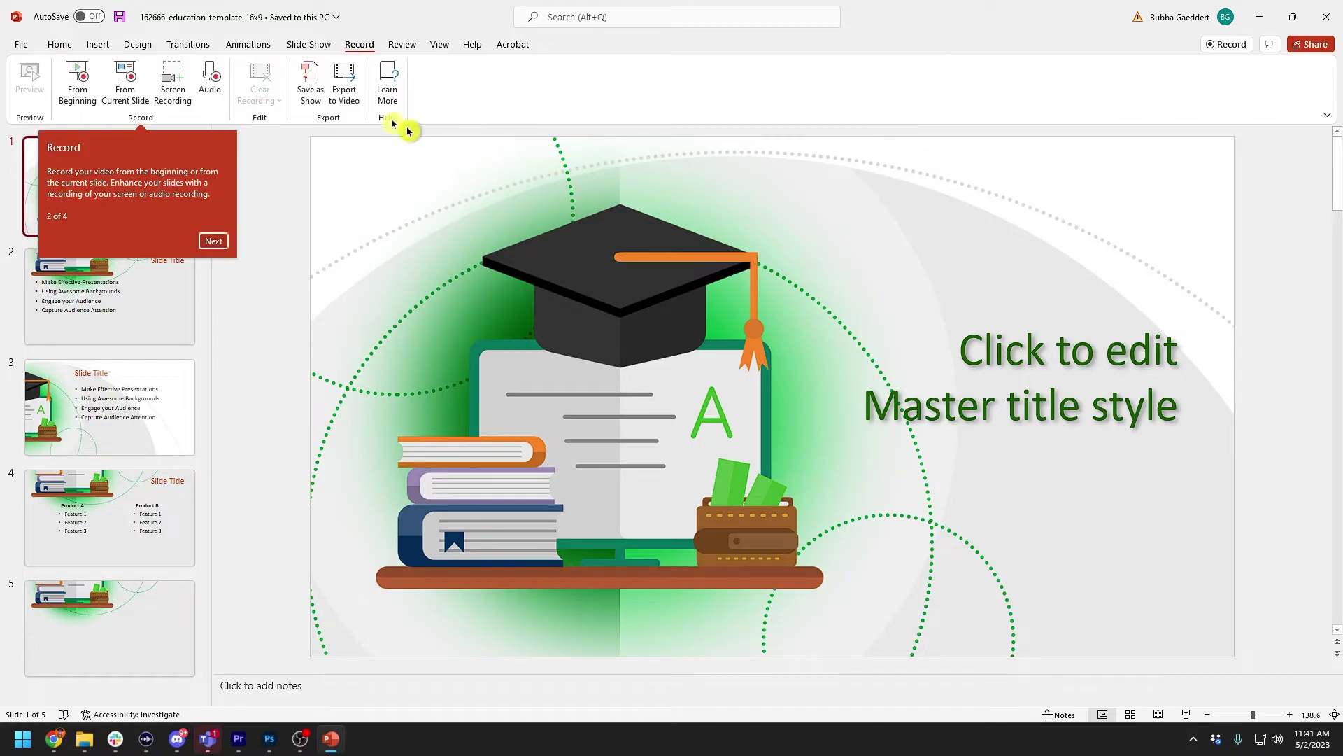
{"action": "left_click", "coordinate": [221, 243]}
{"action": "left_click", "coordinate": [175, 228]}
{"action": "left_click", "coordinate": [399, 225]}
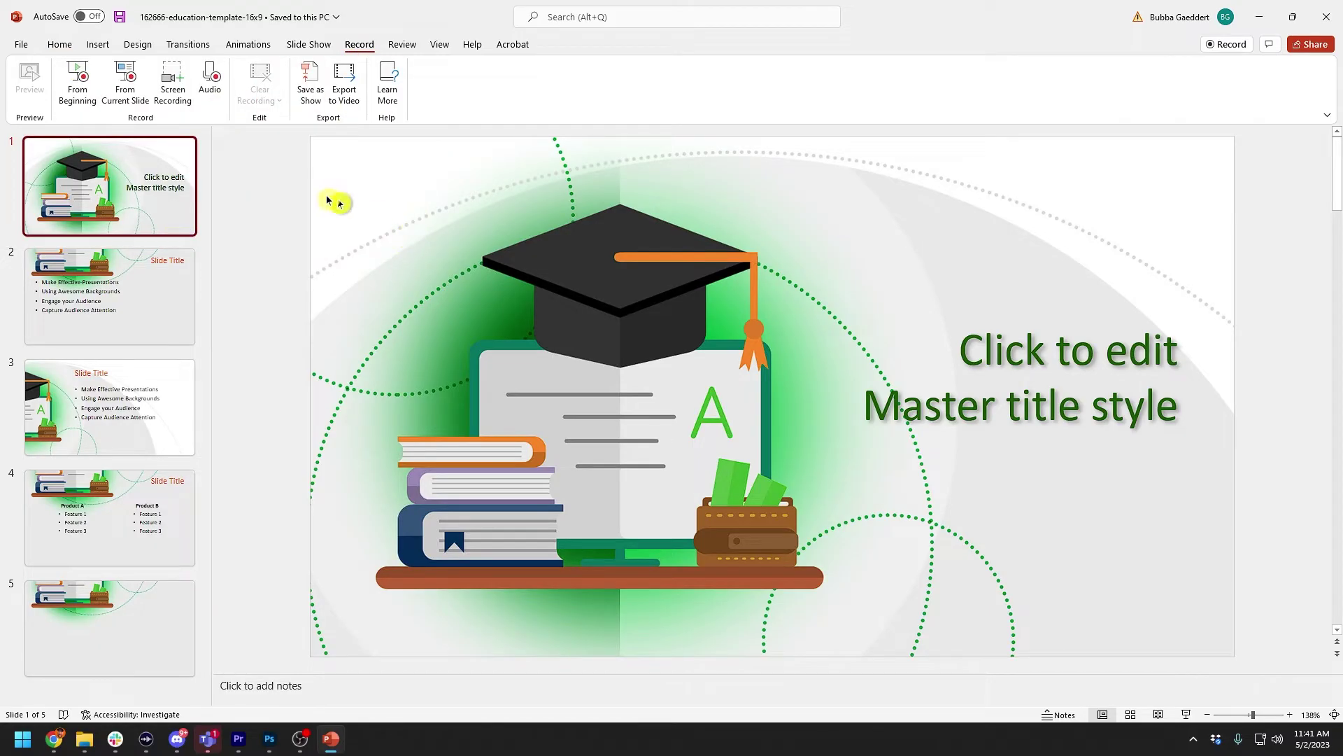
Start a Full HD (1080p) video export from File > Export > Create a Video.
{"action": "left_click", "coordinate": [23, 44]}
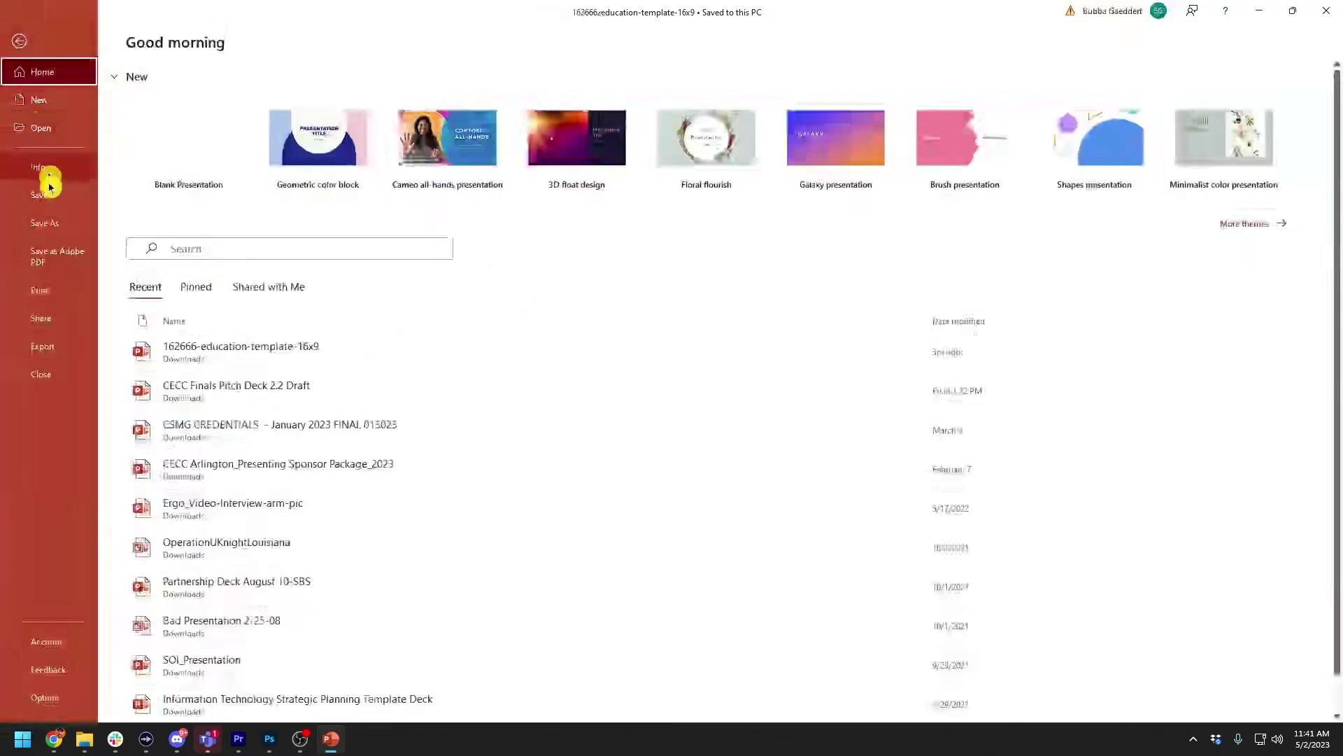
{"action": "left_click", "coordinate": [46, 347]}
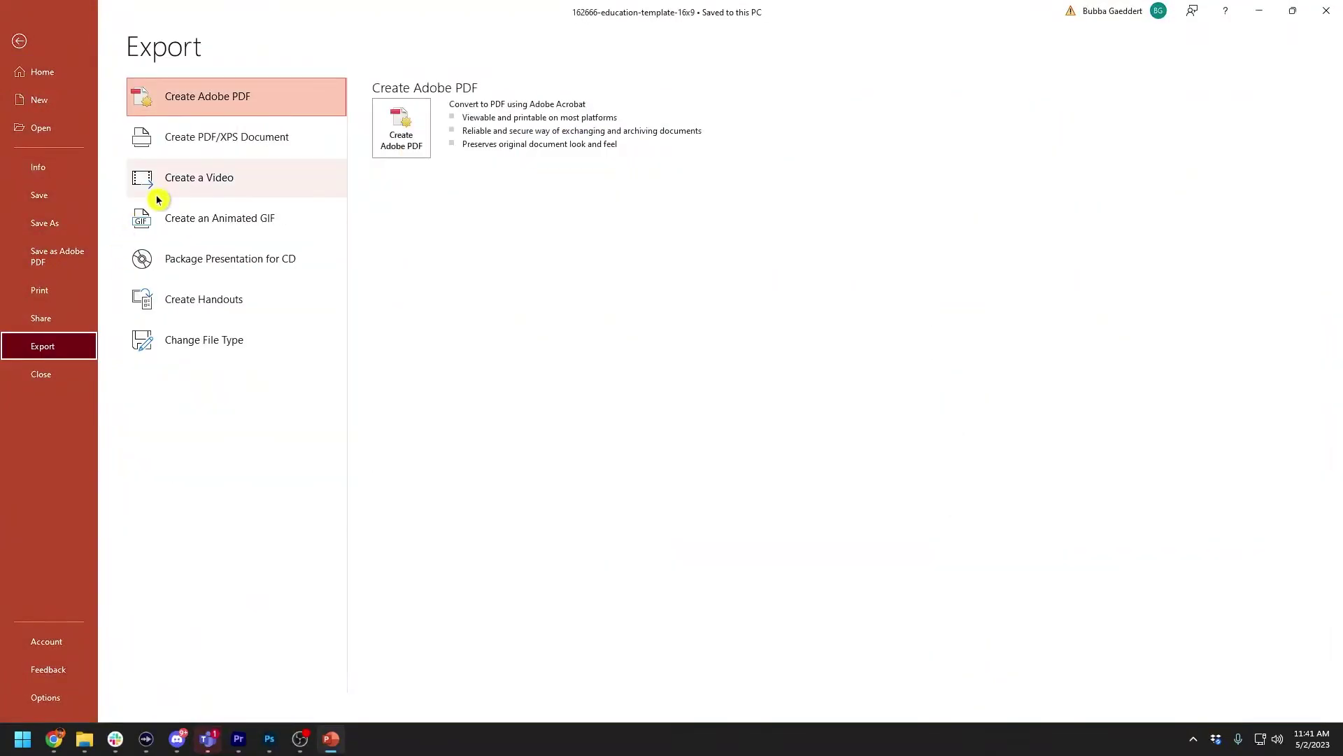
{"action": "left_click", "coordinate": [183, 188]}
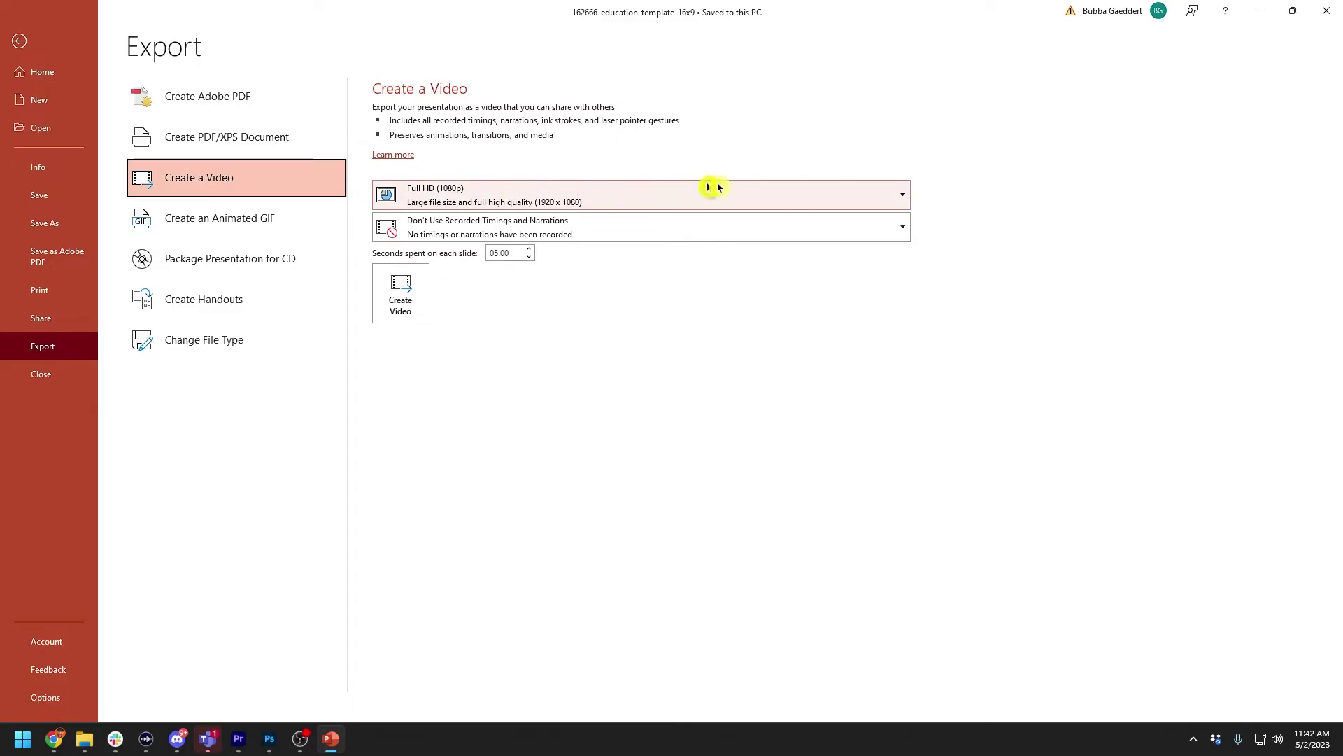
{"action": "left_click", "coordinate": [904, 197]}
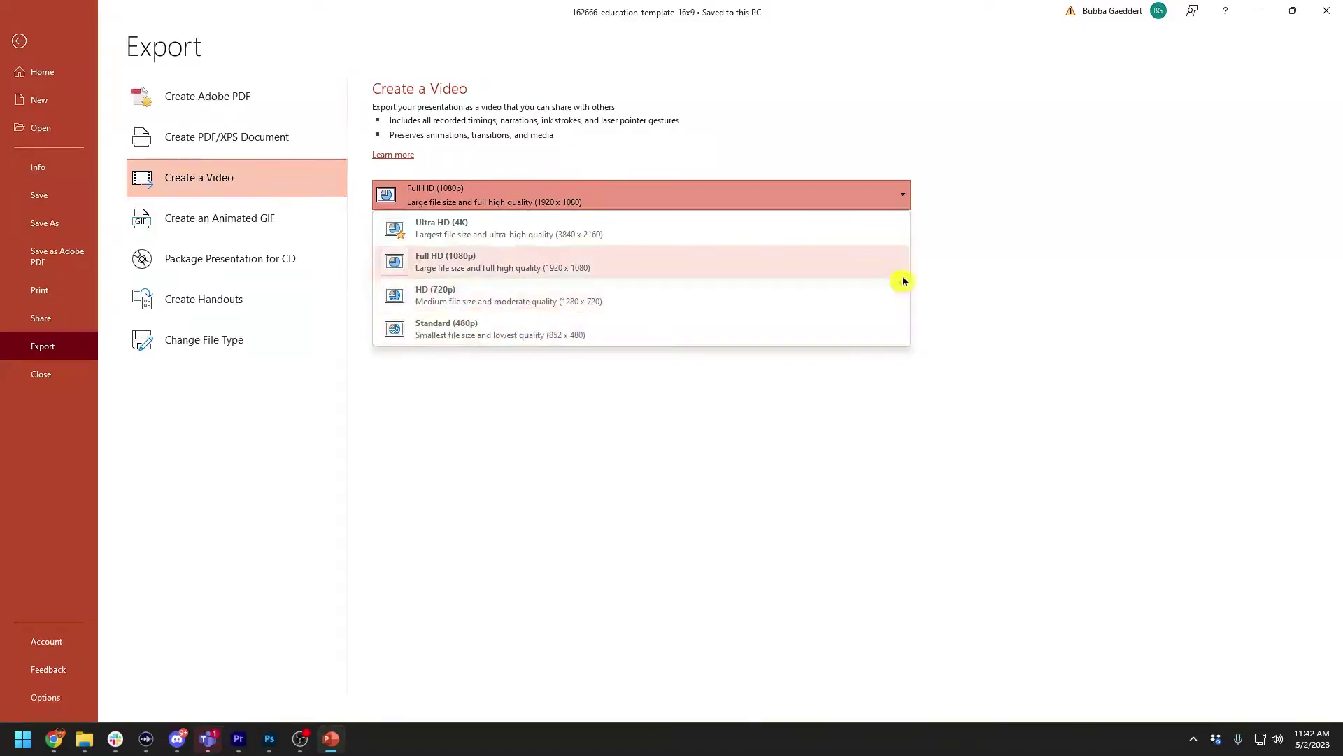
{"action": "left_click", "coordinate": [837, 264]}
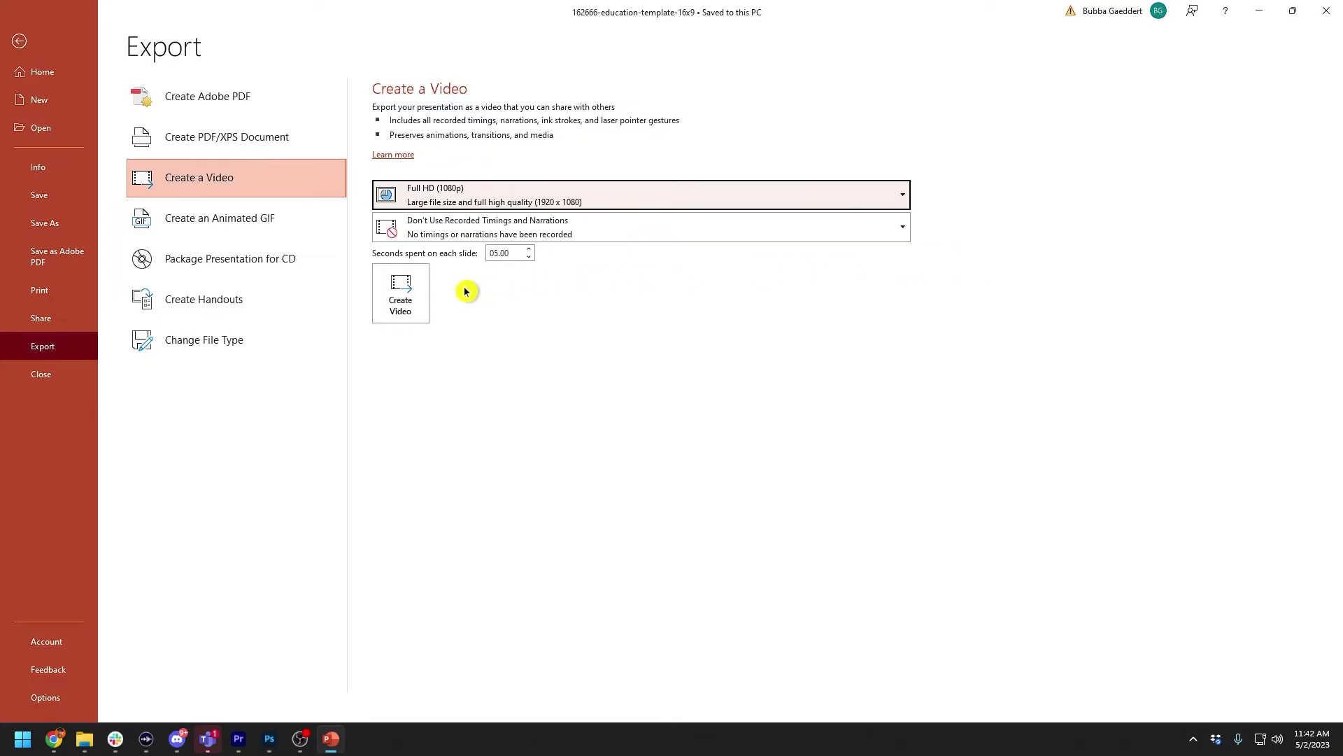
{"action": "left_click", "coordinate": [418, 299]}
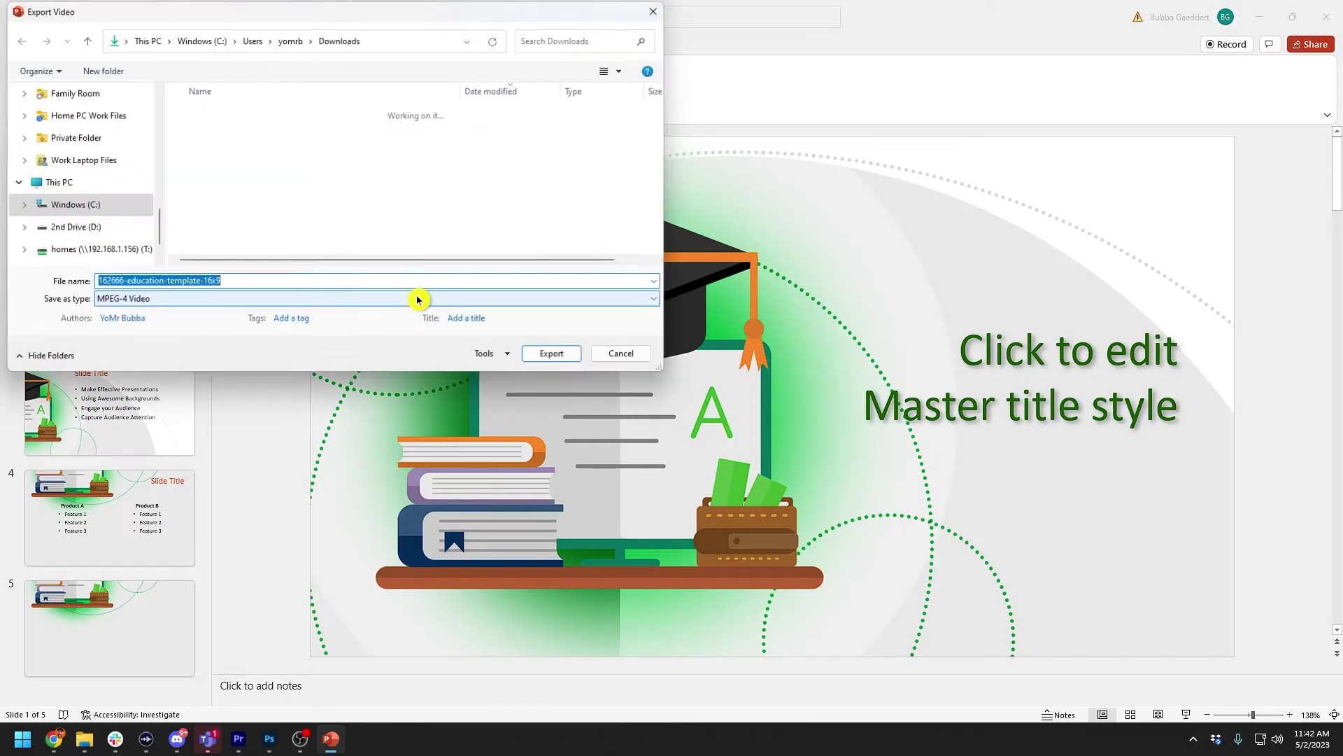
Save the video as 162666-education-template-16x9.mp4 and start a recording from the first slide.
{"action": "key", "text": "Return"}
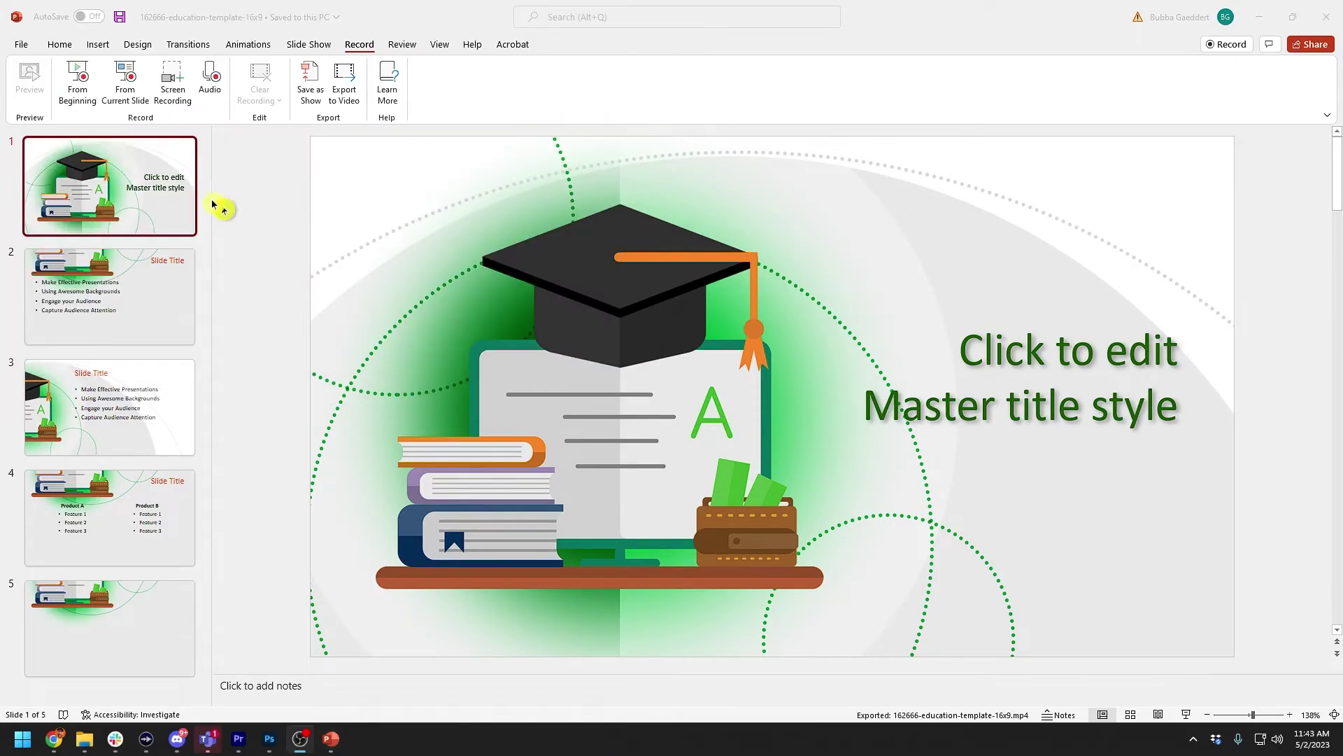
{"action": "left_click", "coordinate": [82, 93]}
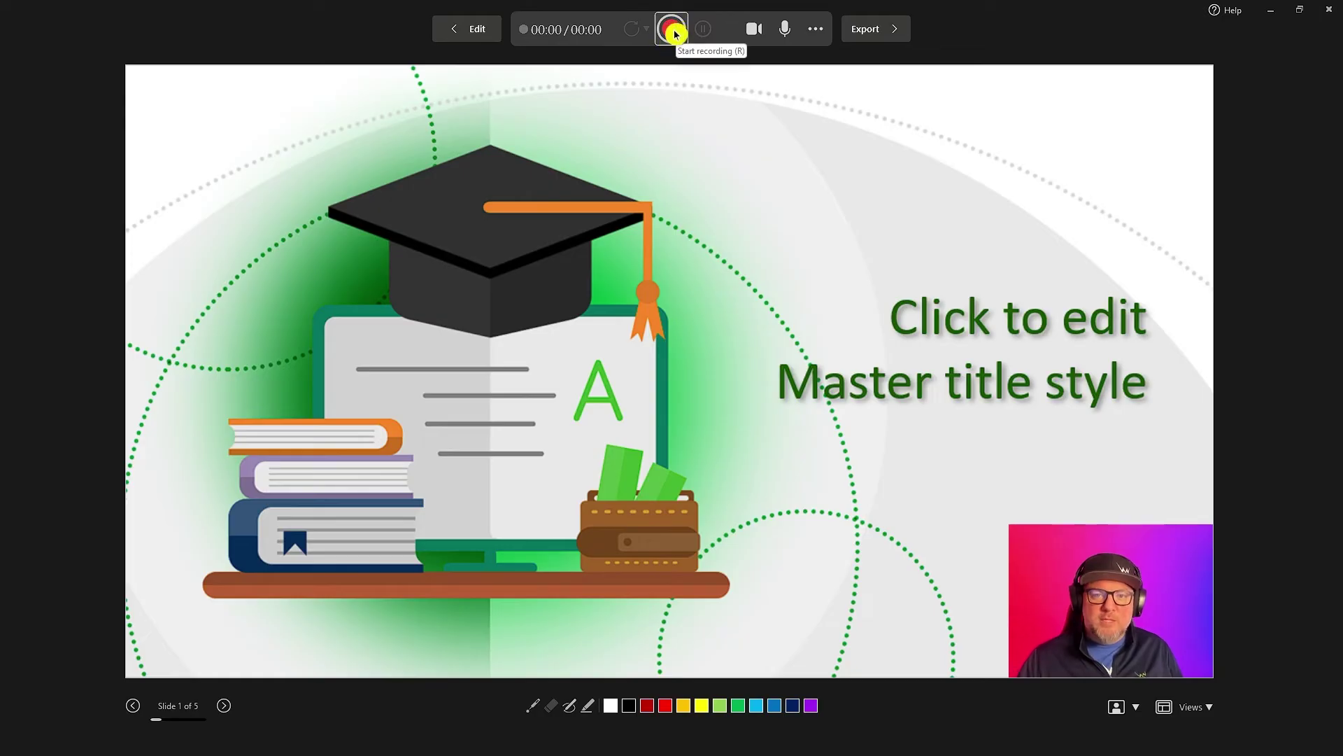
Turn the webcam off and back on, then check the microphone and camera options.
{"action": "left_click", "coordinate": [756, 32]}
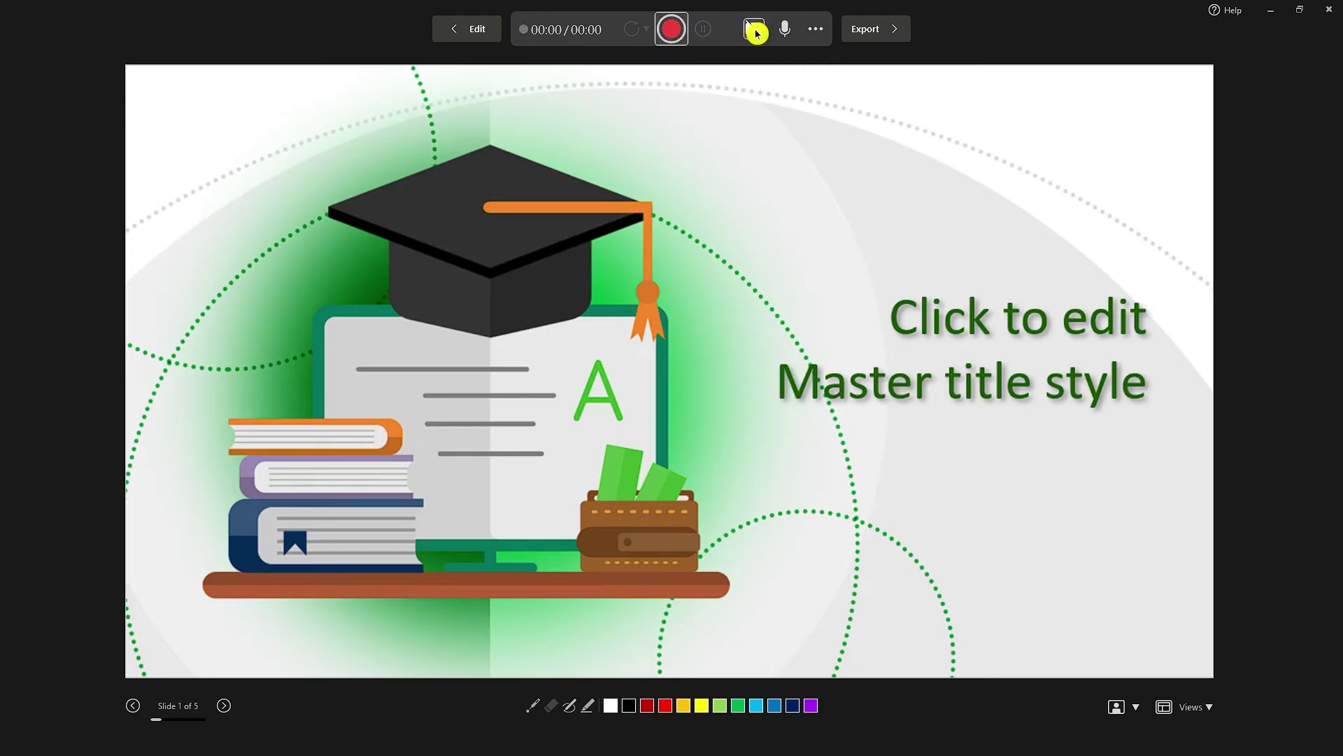
{"action": "left_click", "coordinate": [755, 32]}
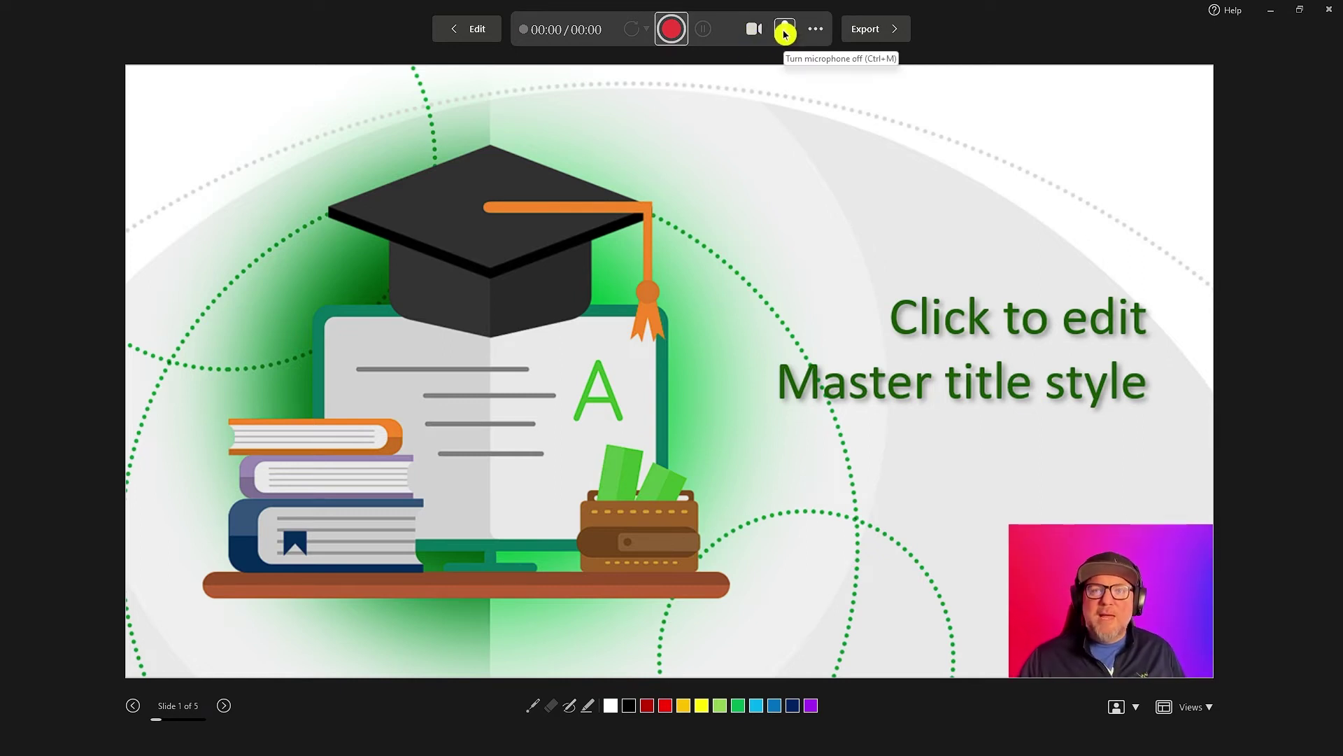
{"action": "left_click", "coordinate": [814, 31]}
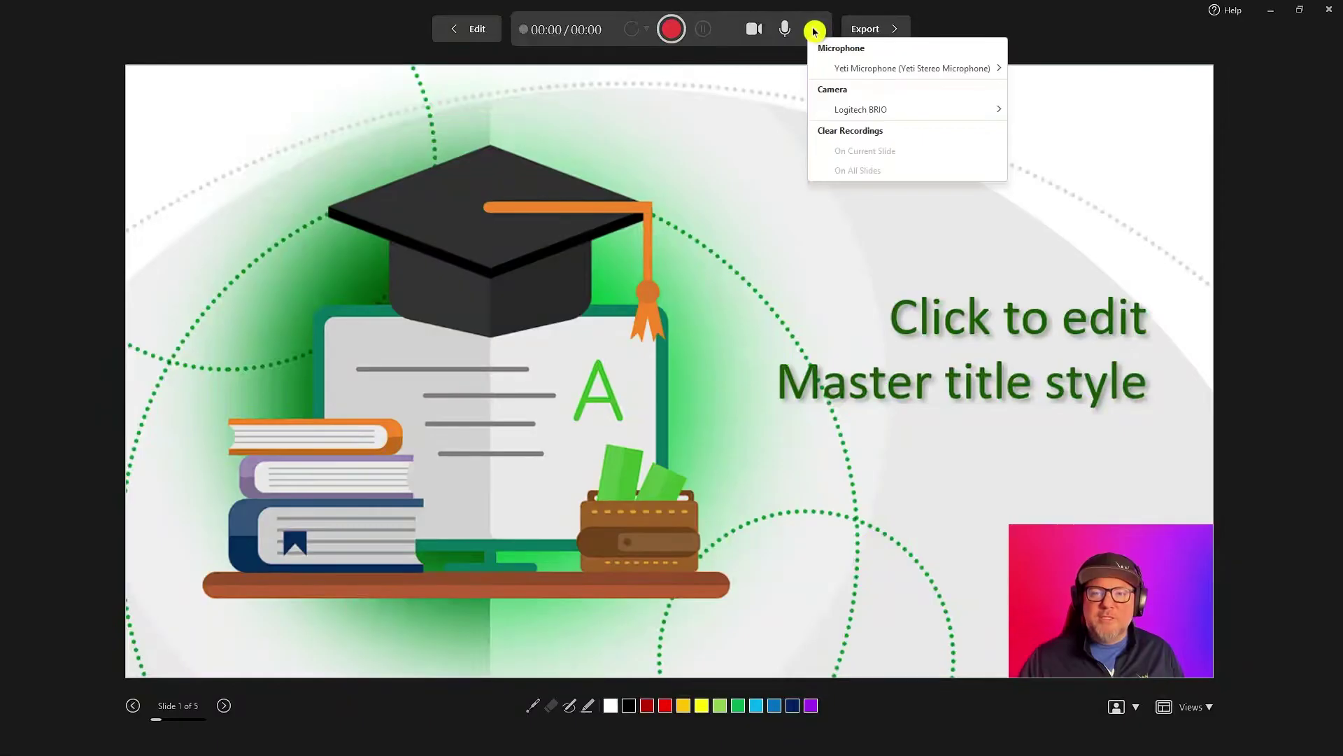
{"action": "mouse_move", "coordinate": [849, 112]}
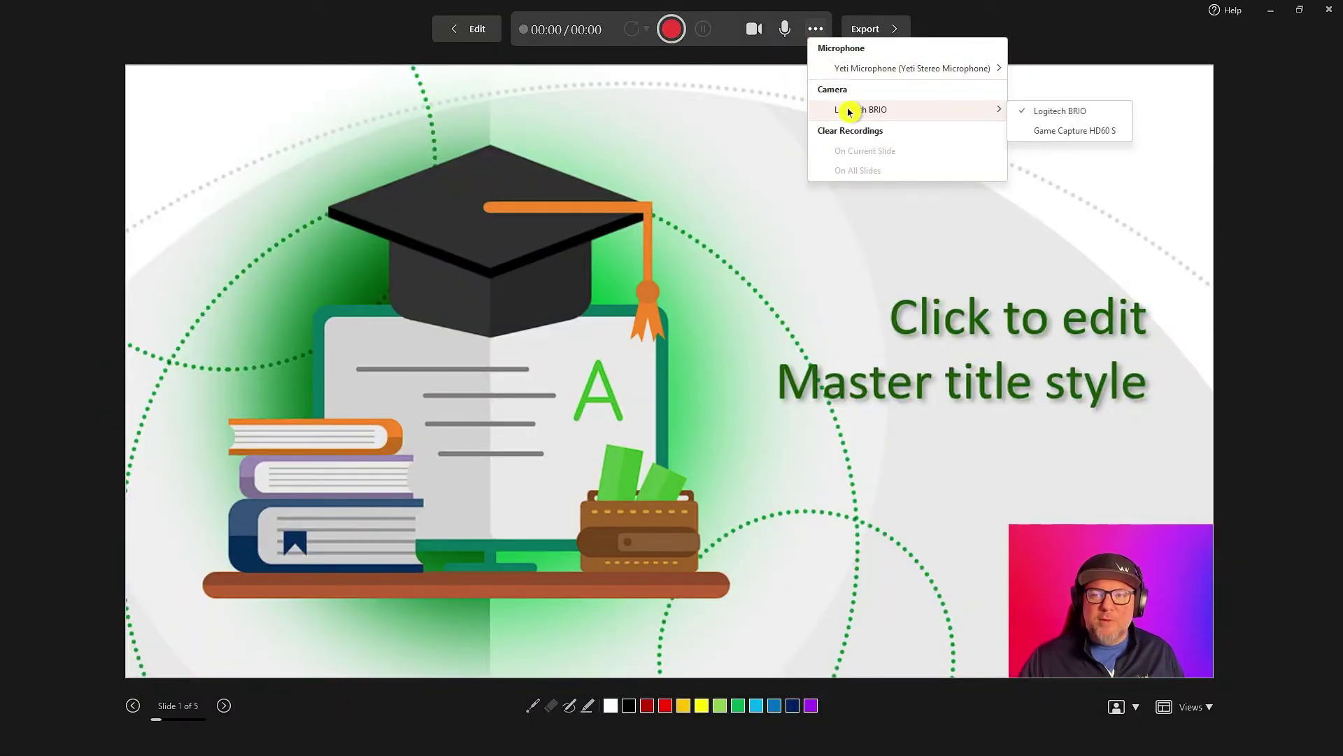
{"action": "left_click", "coordinate": [783, 74]}
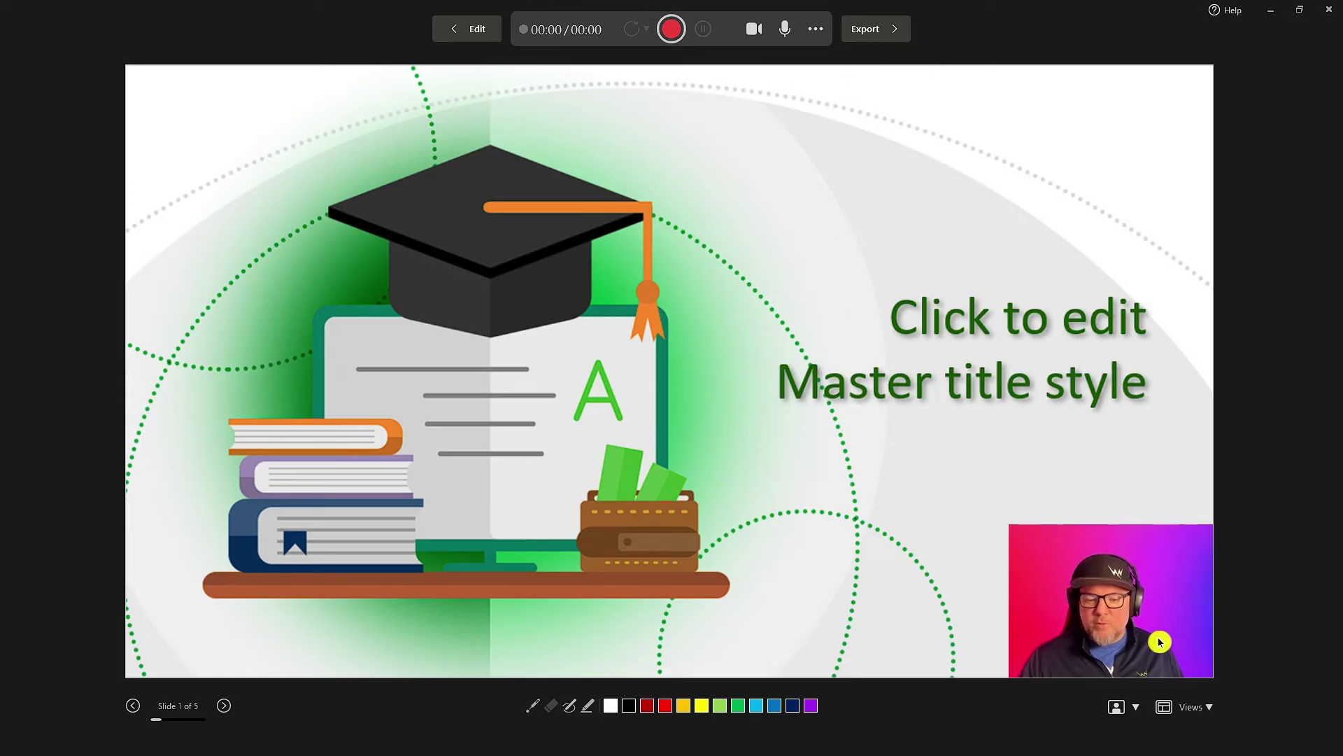
{"action": "left_click", "coordinate": [1209, 708]}
Switch the recording layout to Teleprompter.
{"action": "left_click", "coordinate": [1210, 642]}
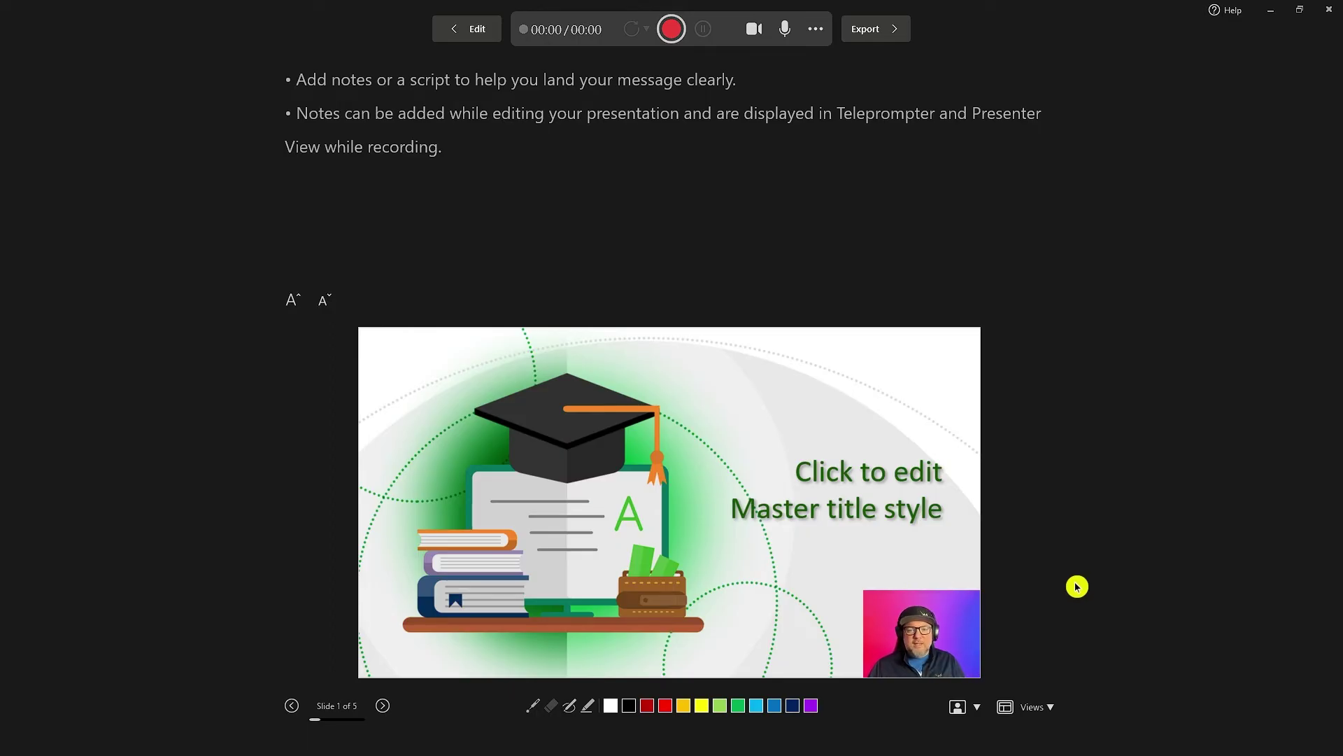
{"action": "left_click", "coordinate": [1030, 707]}
Try the Presenter View and Slide View layouts, finishing on Presenter View.
{"action": "left_click", "coordinate": [1043, 673]}
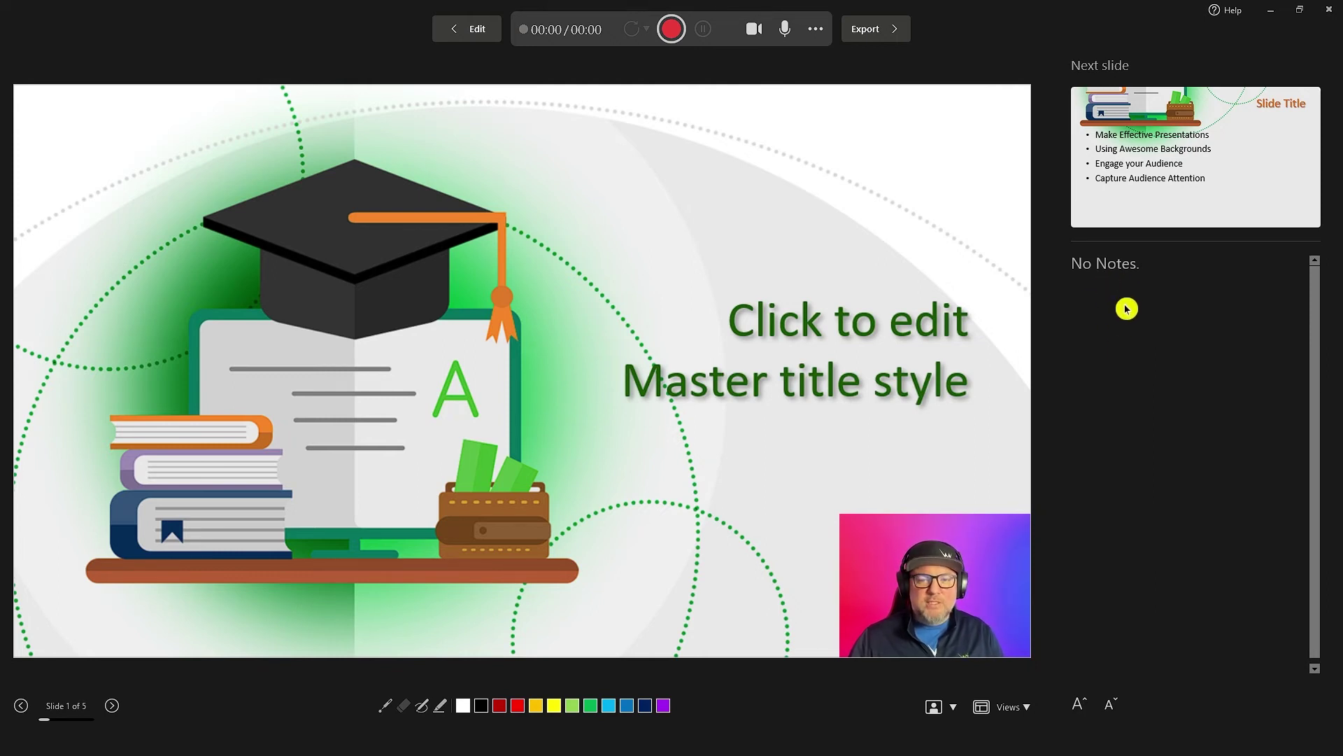
{"action": "left_click", "coordinate": [1027, 708]}
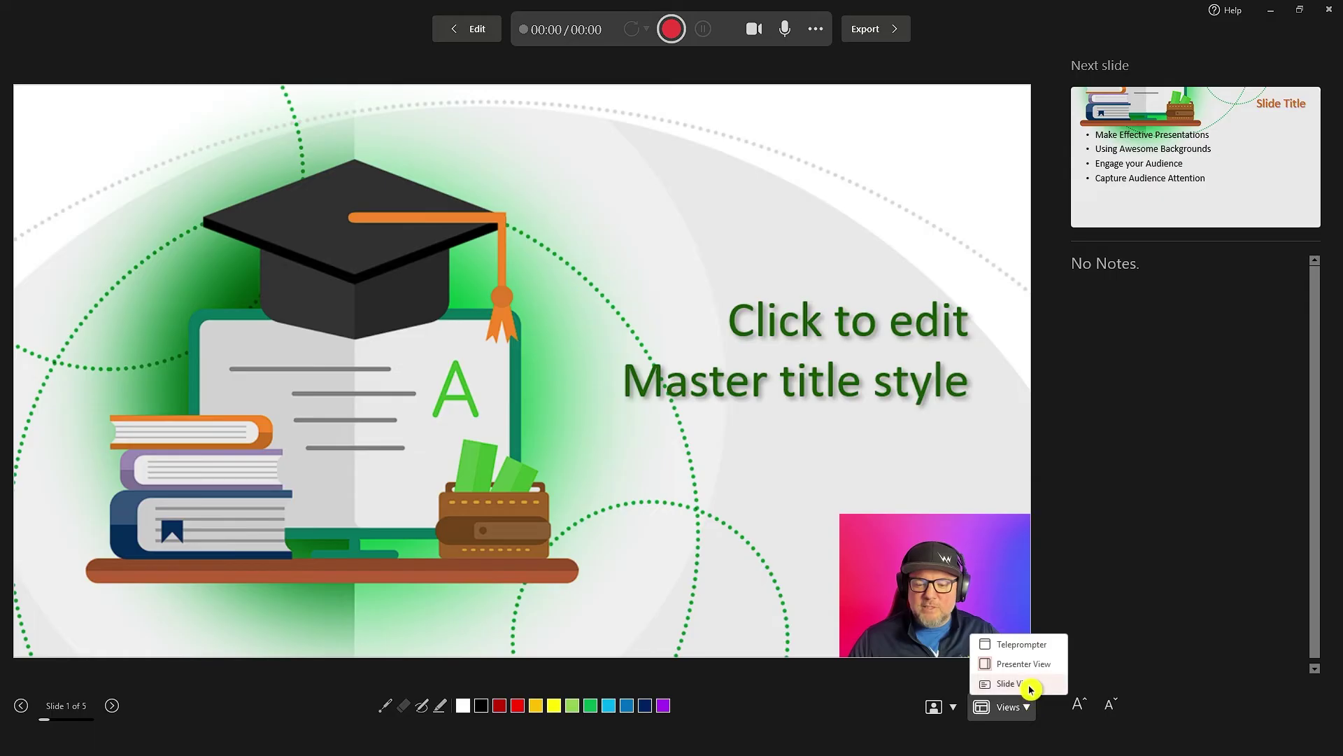
{"action": "left_click", "coordinate": [1031, 687]}
{"action": "left_click", "coordinate": [1189, 707]}
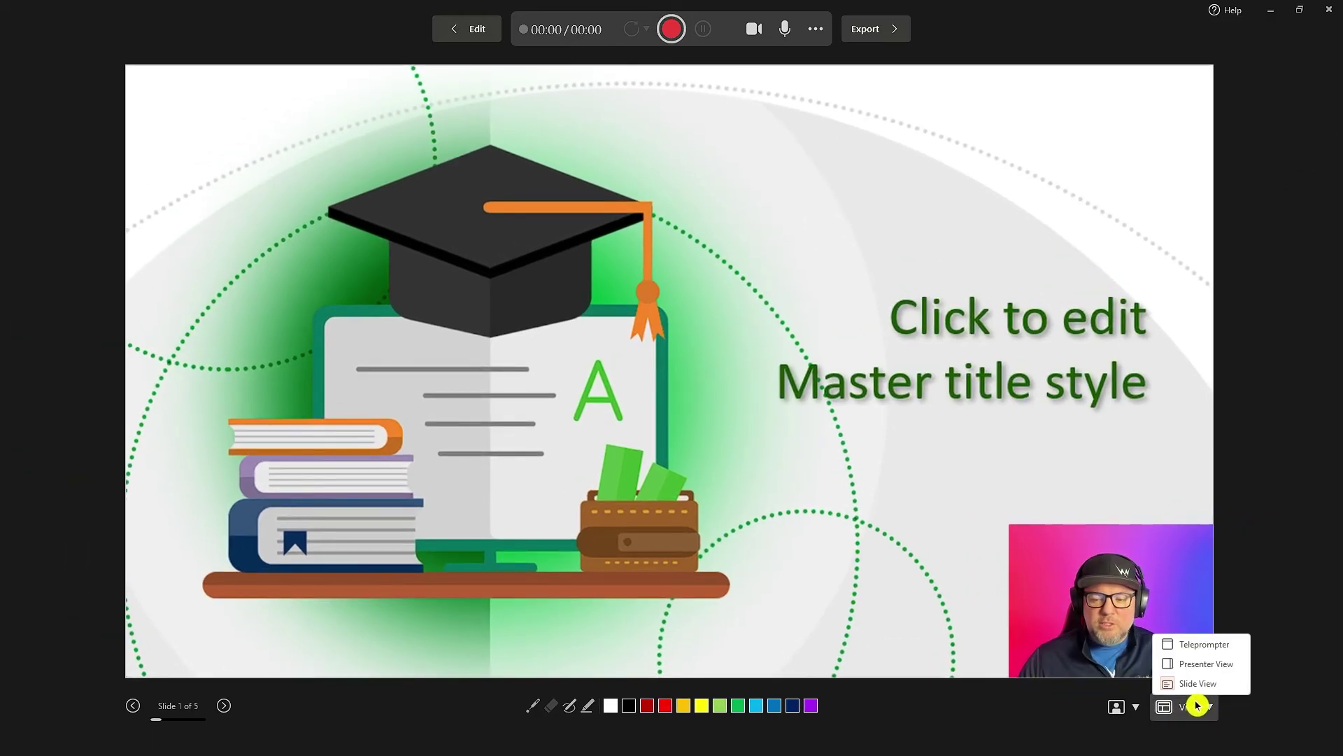
{"action": "left_click", "coordinate": [1191, 664]}
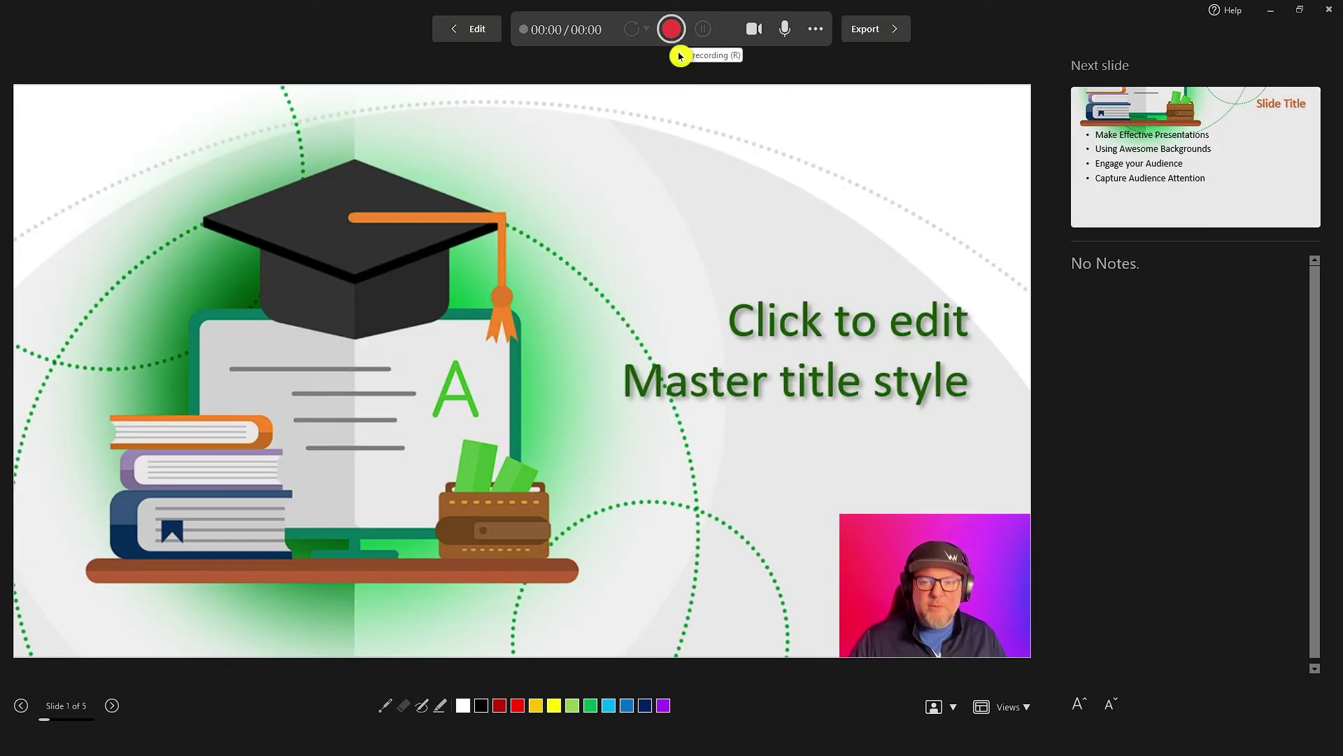
Start and stop a test recording, then move between slides 1 and 2, ending on 'Slide Title'.
{"action": "left_click", "coordinate": [671, 37]}
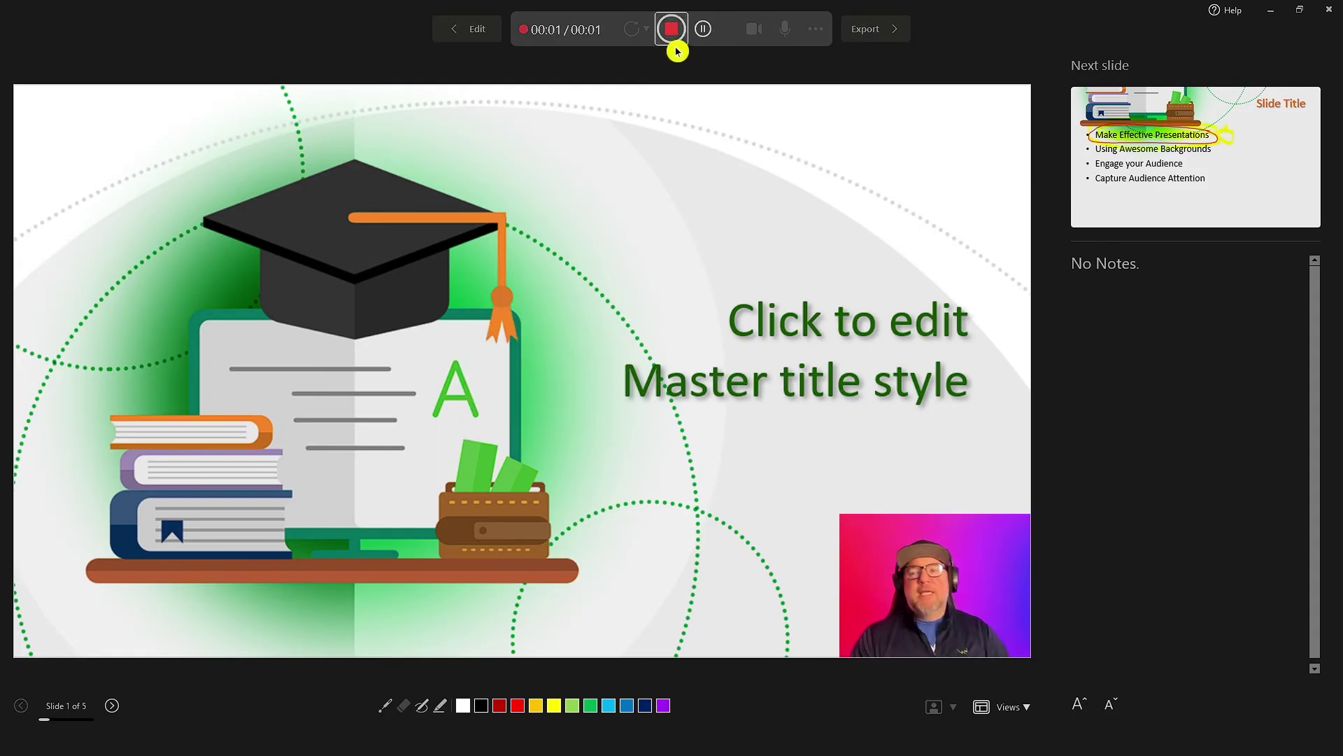
{"action": "left_click", "coordinate": [673, 39]}
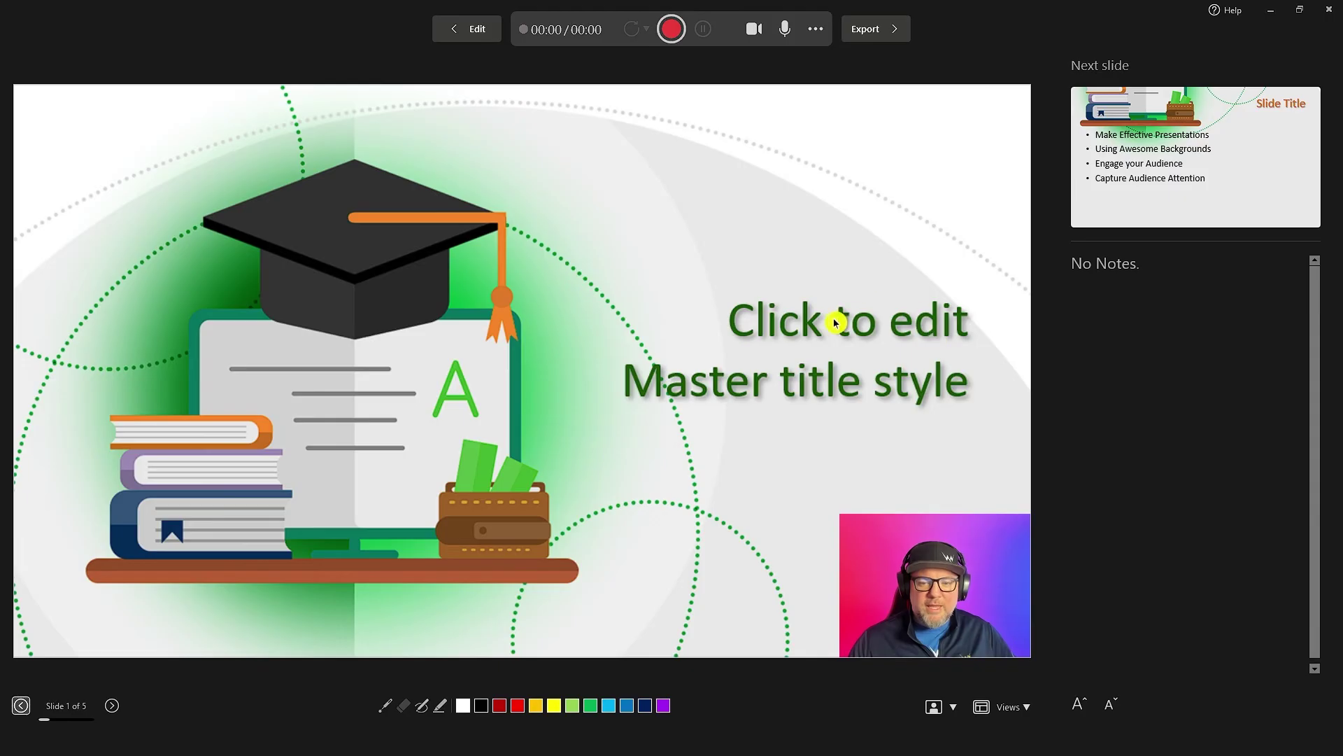
{"action": "left_click", "coordinate": [876, 252]}
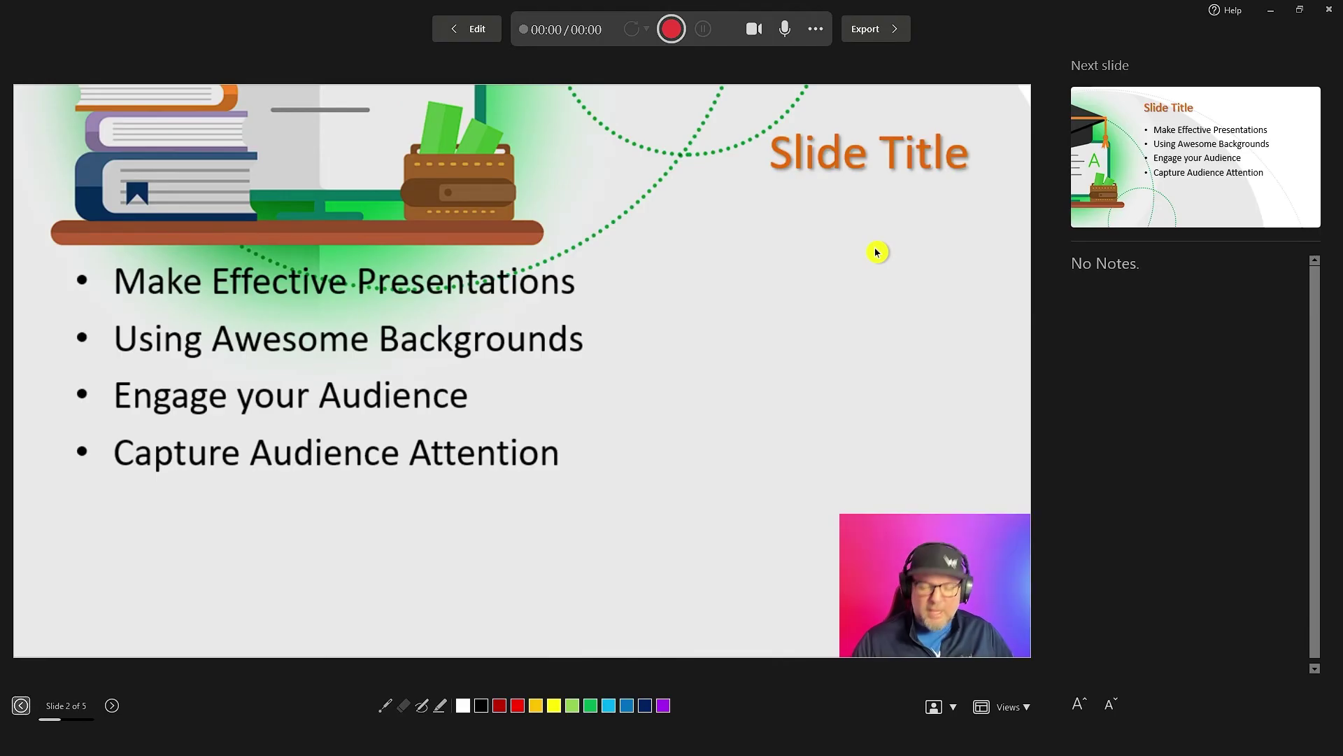
{"action": "key", "text": "Left"}
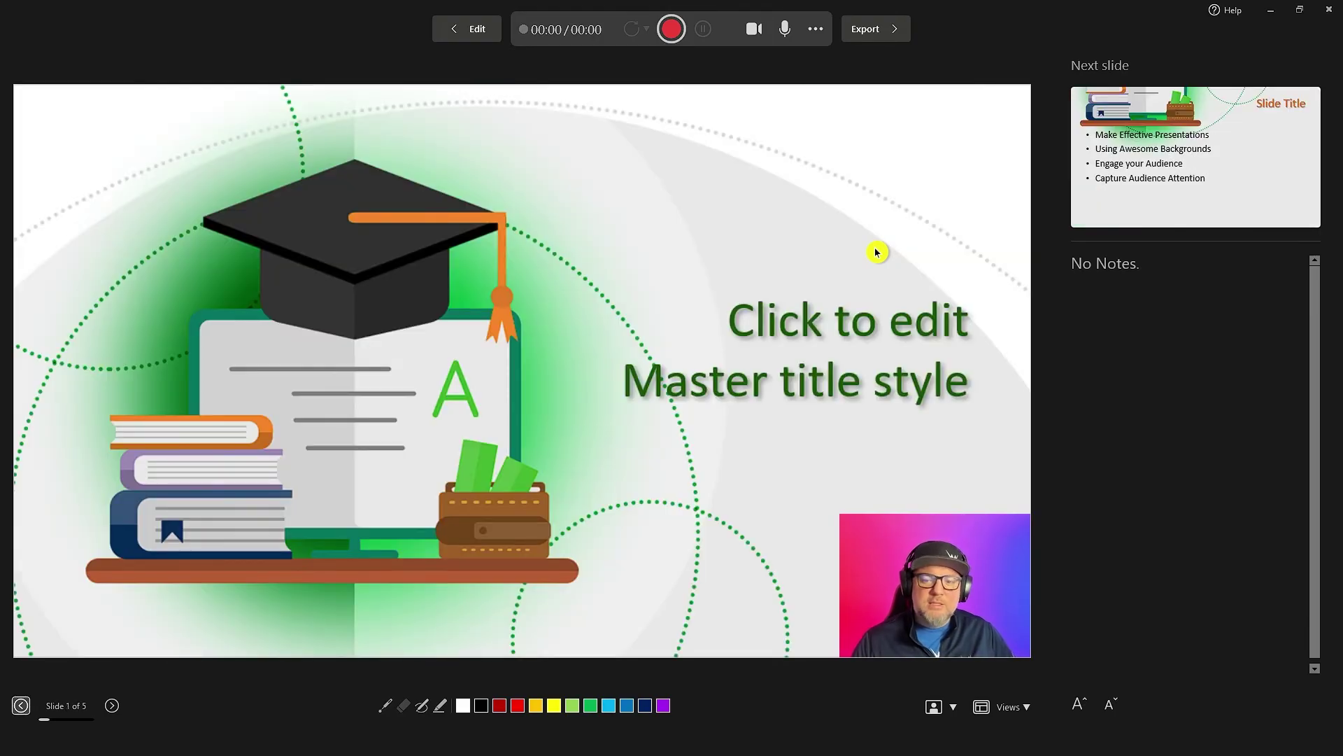
{"action": "left_click", "coordinate": [877, 252]}
{"action": "key", "text": "Left"}
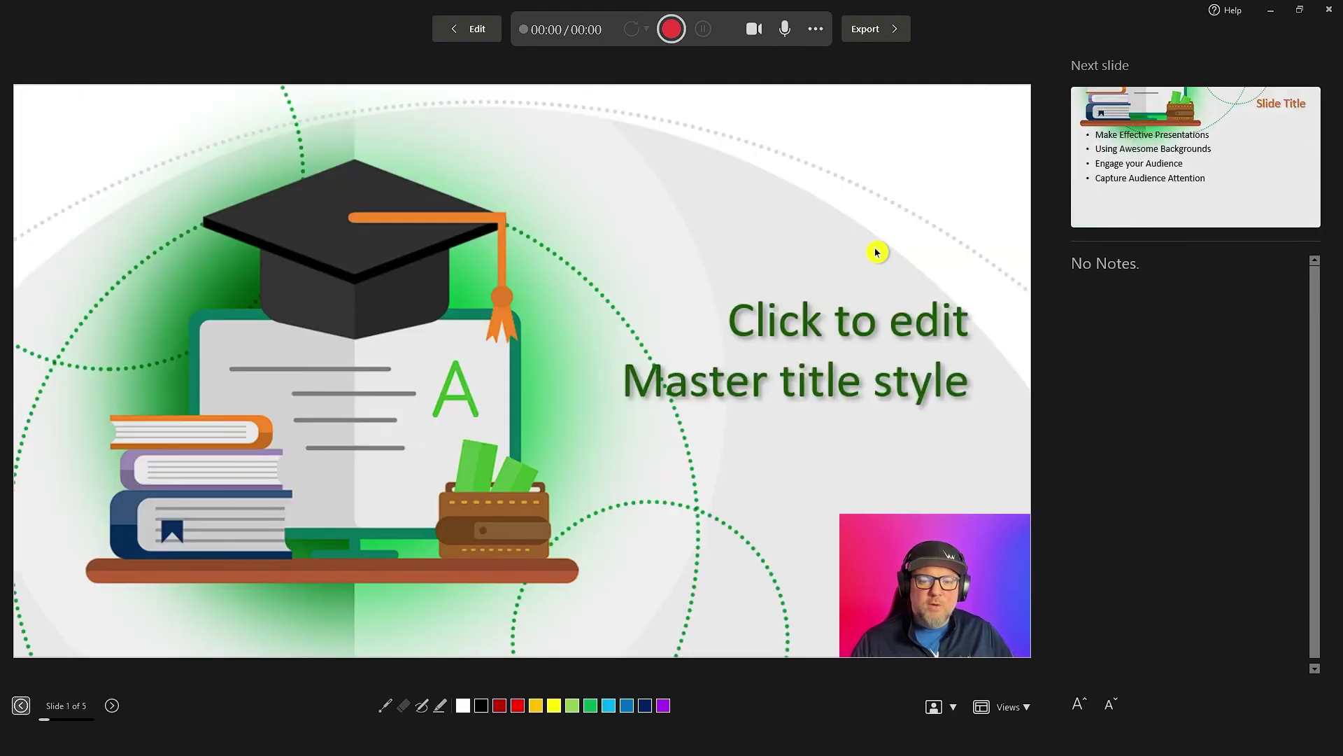
{"action": "left_click", "coordinate": [877, 252]}
{"action": "key", "text": "Left"}
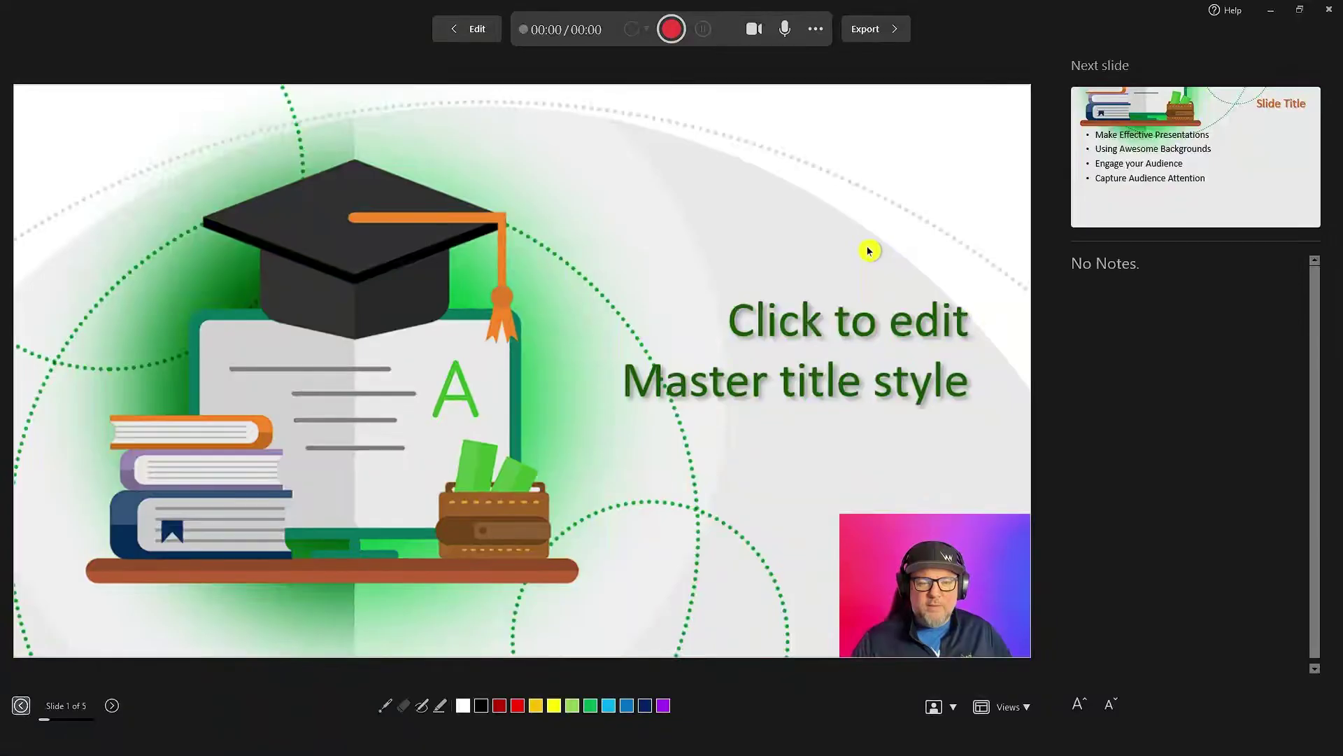
{"action": "left_click", "coordinate": [869, 251]}
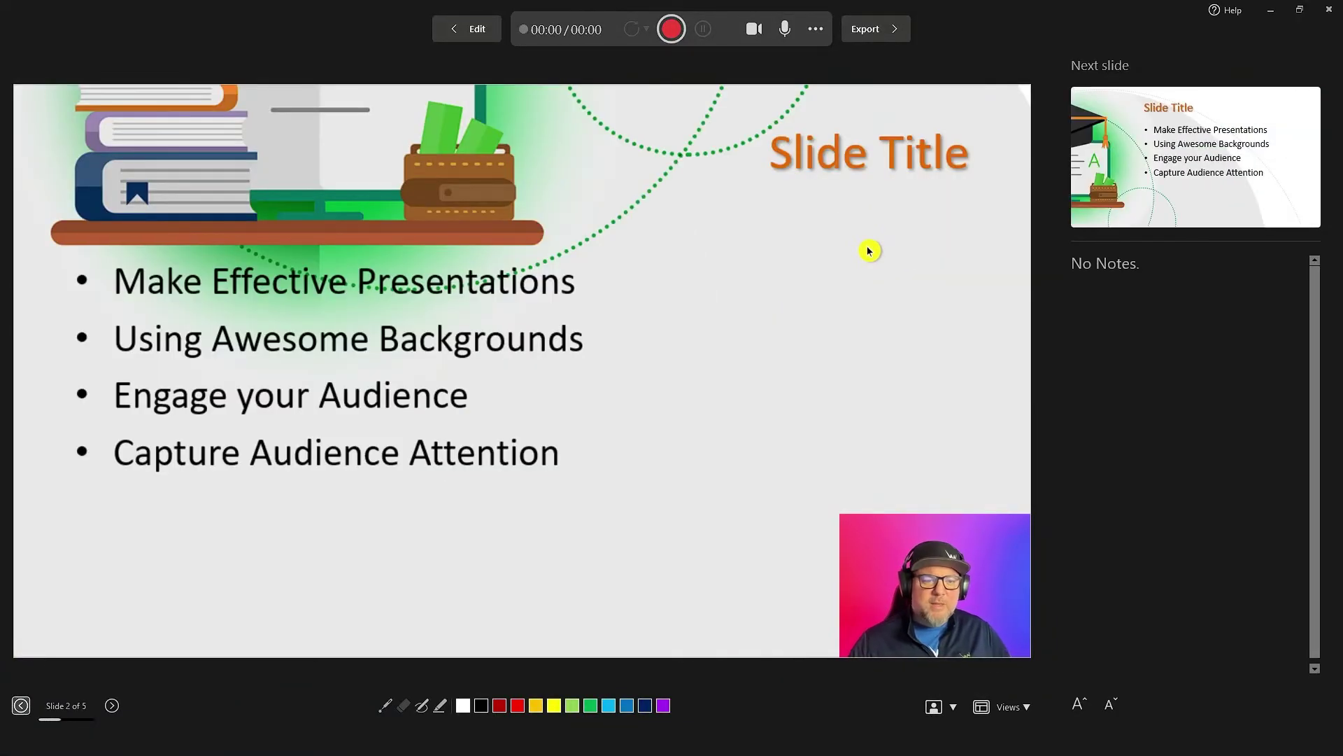
Circle 'Make Effective Presentations' in red pen ink and highlight it in yellow.
{"action": "left_click", "coordinate": [518, 706]}
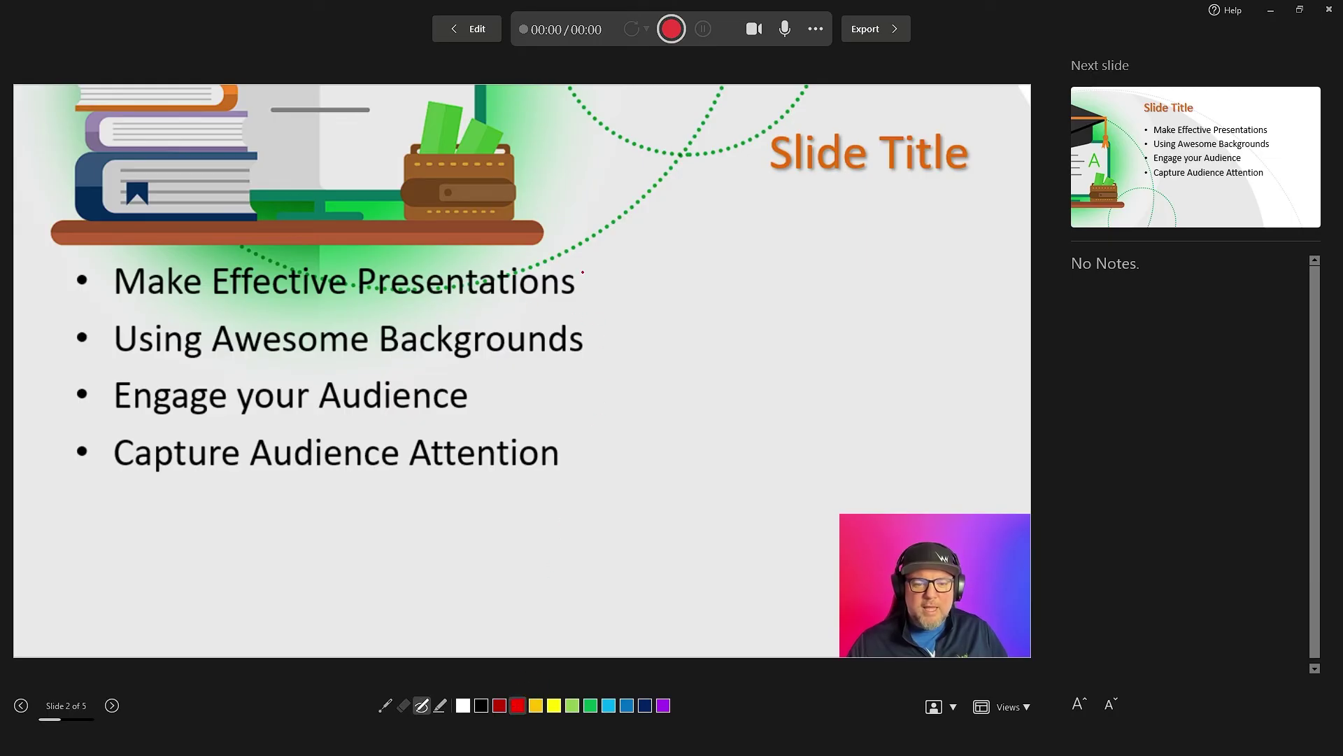
{"action": "mouse_move", "coordinate": [580, 264]}
{"action": "left_mouse_down"}
{"action": "mouse_move", "coordinate": [235, 236]}
{"action": "mouse_move", "coordinate": [85, 280]}
{"action": "mouse_move", "coordinate": [245, 312]}
{"action": "mouse_move", "coordinate": [569, 315]}
{"action": "mouse_move", "coordinate": [560, 260]}
{"action": "left_mouse_up"}
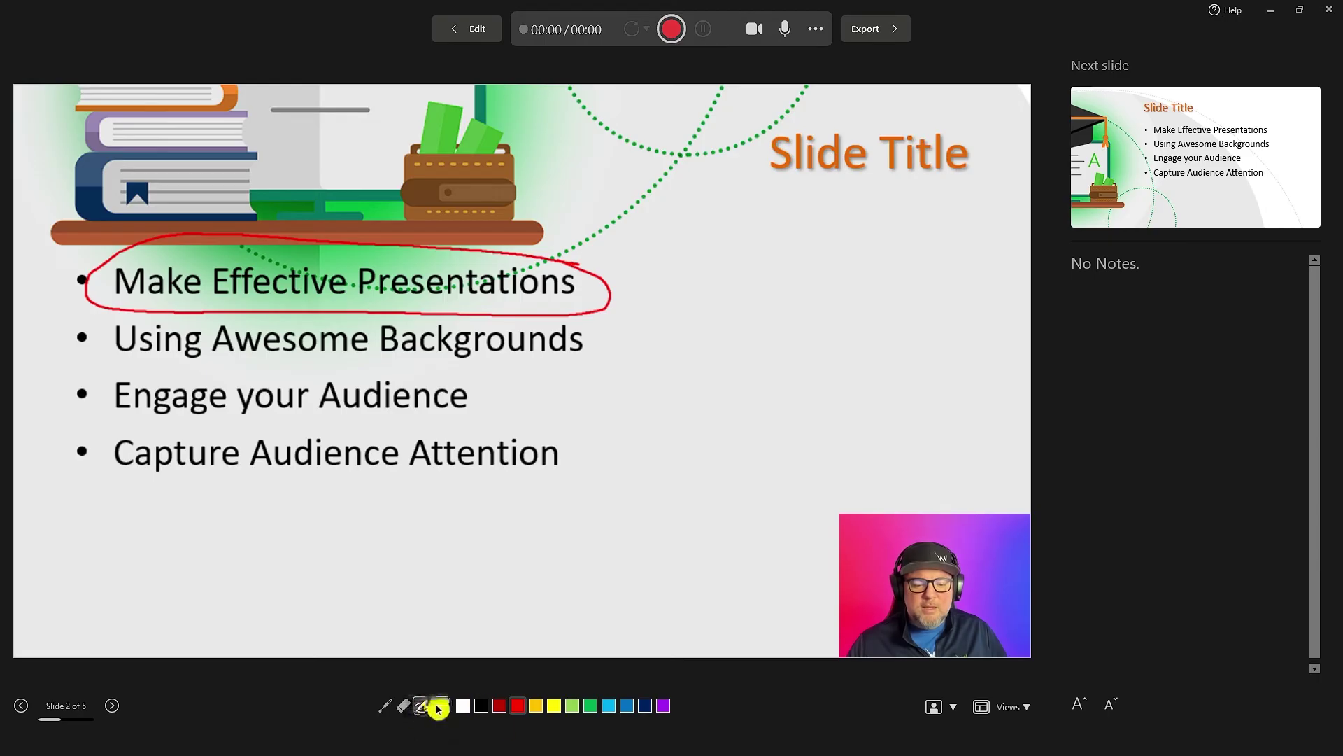
{"action": "left_click", "coordinate": [439, 705]}
{"action": "left_click", "coordinate": [553, 706]}
{"action": "mouse_move", "coordinate": [649, 240]}
{"action": "left_mouse_down"}
{"action": "mouse_move", "coordinate": [616, 264]}
{"action": "mouse_move", "coordinate": [542, 238]}
{"action": "mouse_move", "coordinate": [175, 216]}
{"action": "mouse_move", "coordinate": [619, 301]}
{"action": "mouse_move", "coordinate": [315, 287]}
{"action": "mouse_move", "coordinate": [525, 283]}
{"action": "mouse_move", "coordinate": [142, 284]}
{"action": "left_mouse_up"}
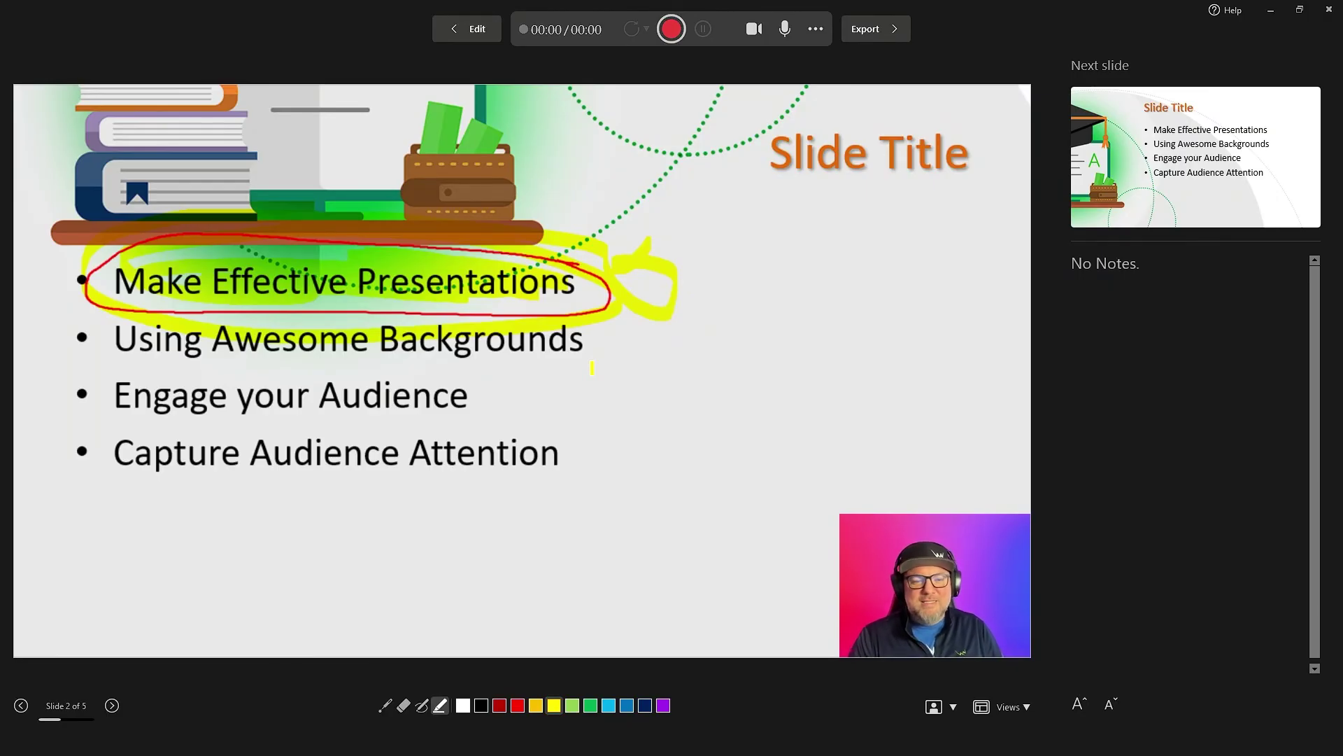
{"action": "left_click", "coordinate": [385, 705]}
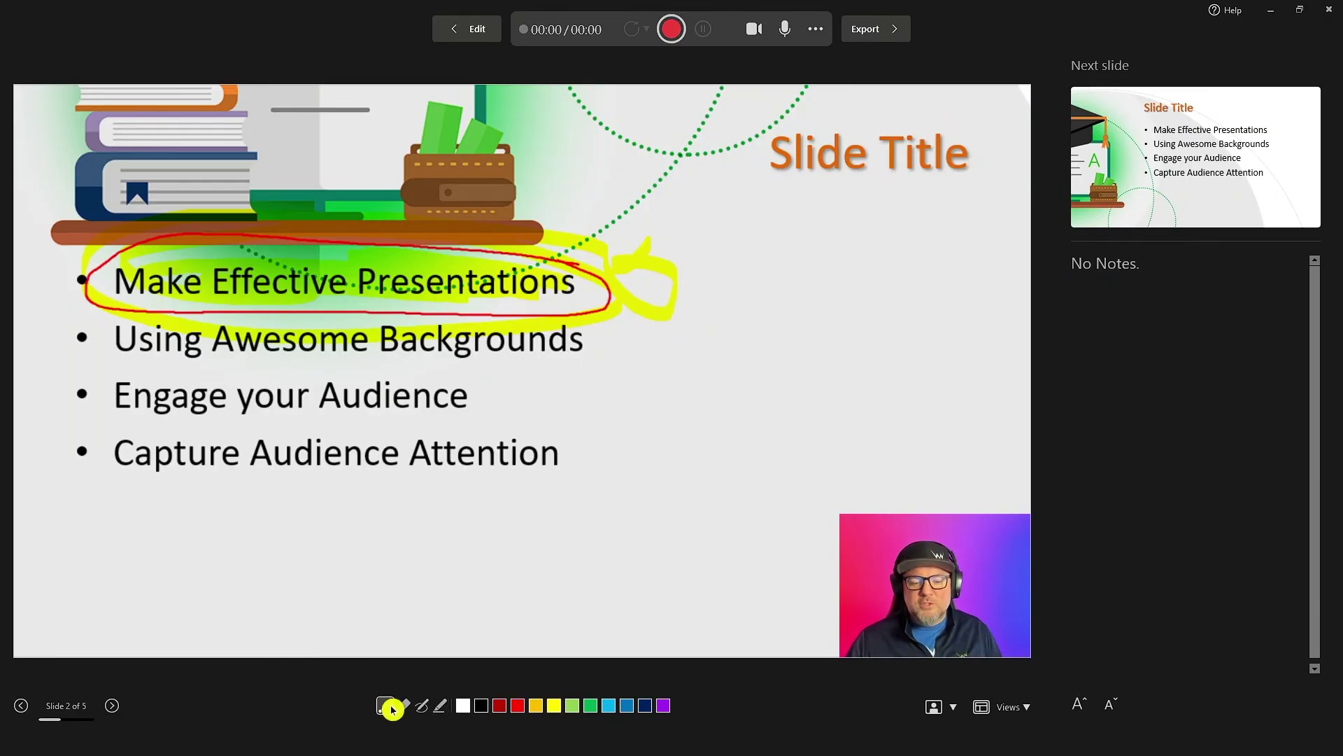
Point with a red laser dot, turn it off, then advance through slide 3 to the Product A/B slide.
{"action": "left_click", "coordinate": [386, 705]}
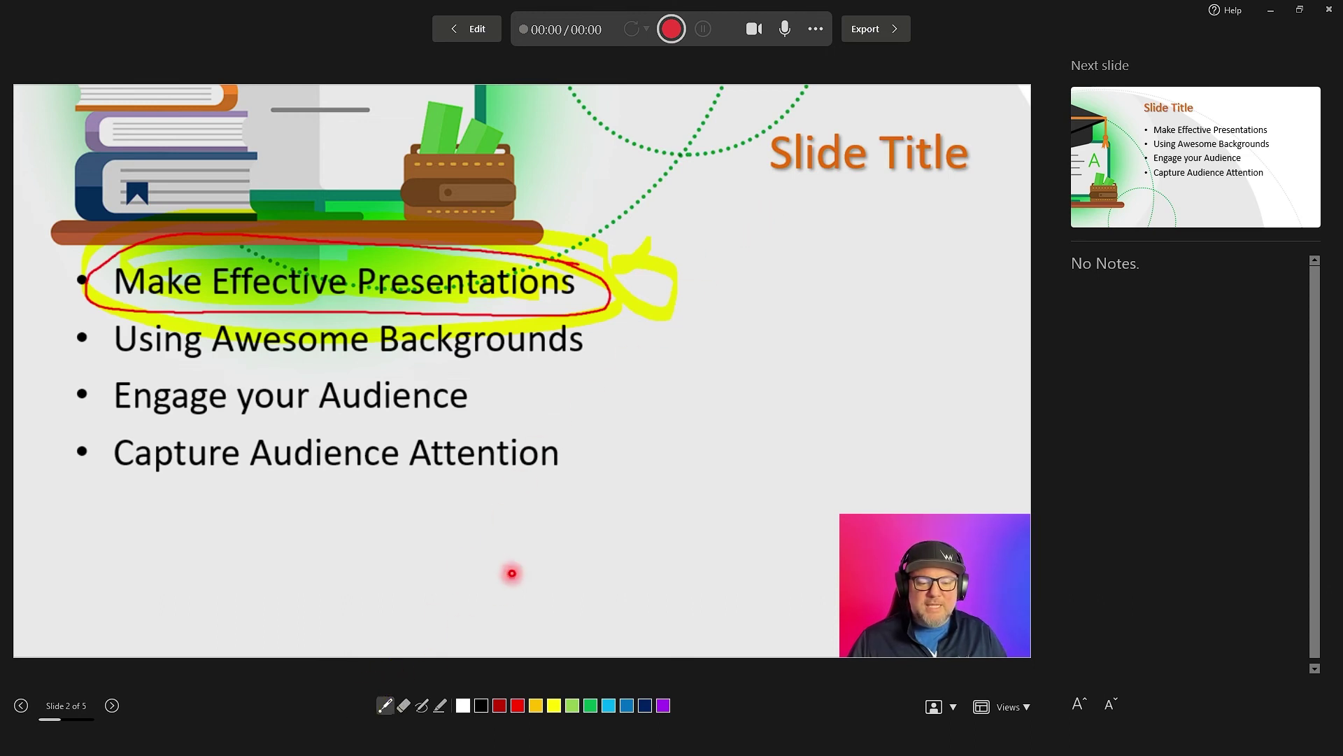
{"action": "left_click", "coordinate": [387, 706]}
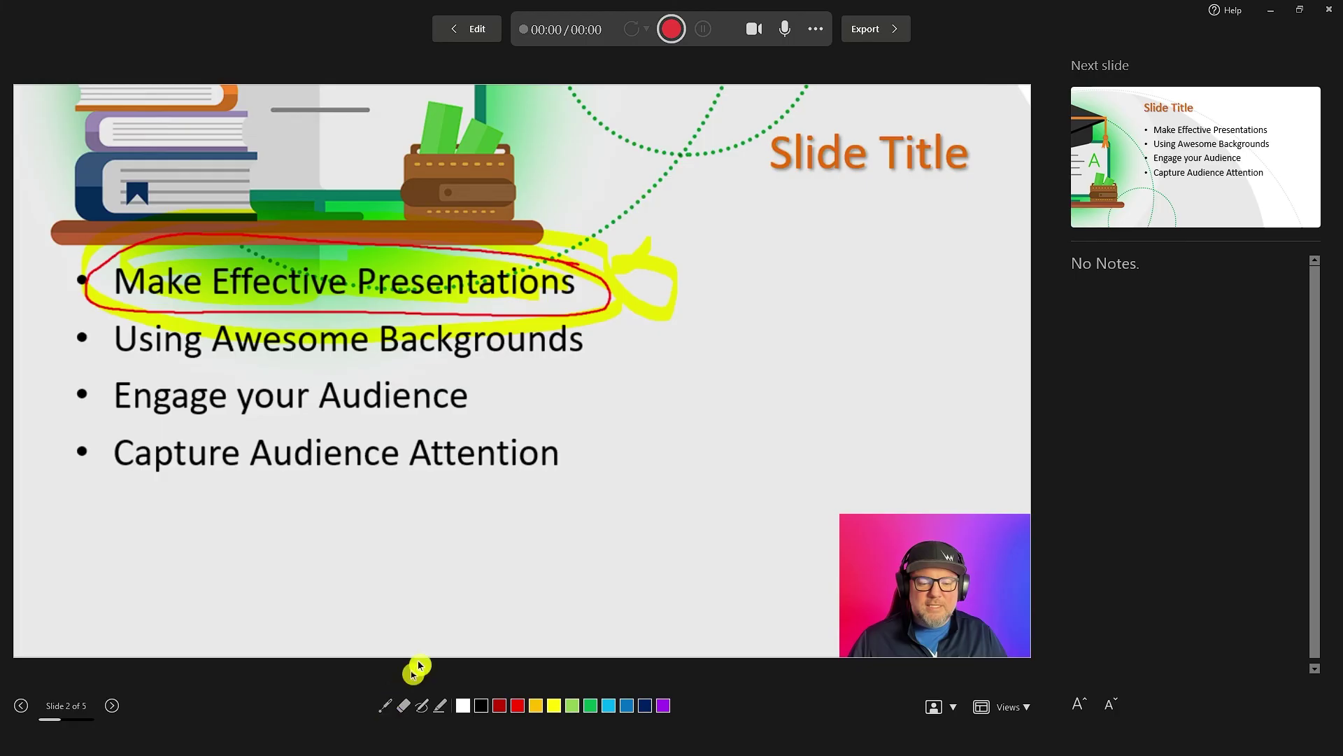
{"action": "left_click", "coordinate": [813, 331]}
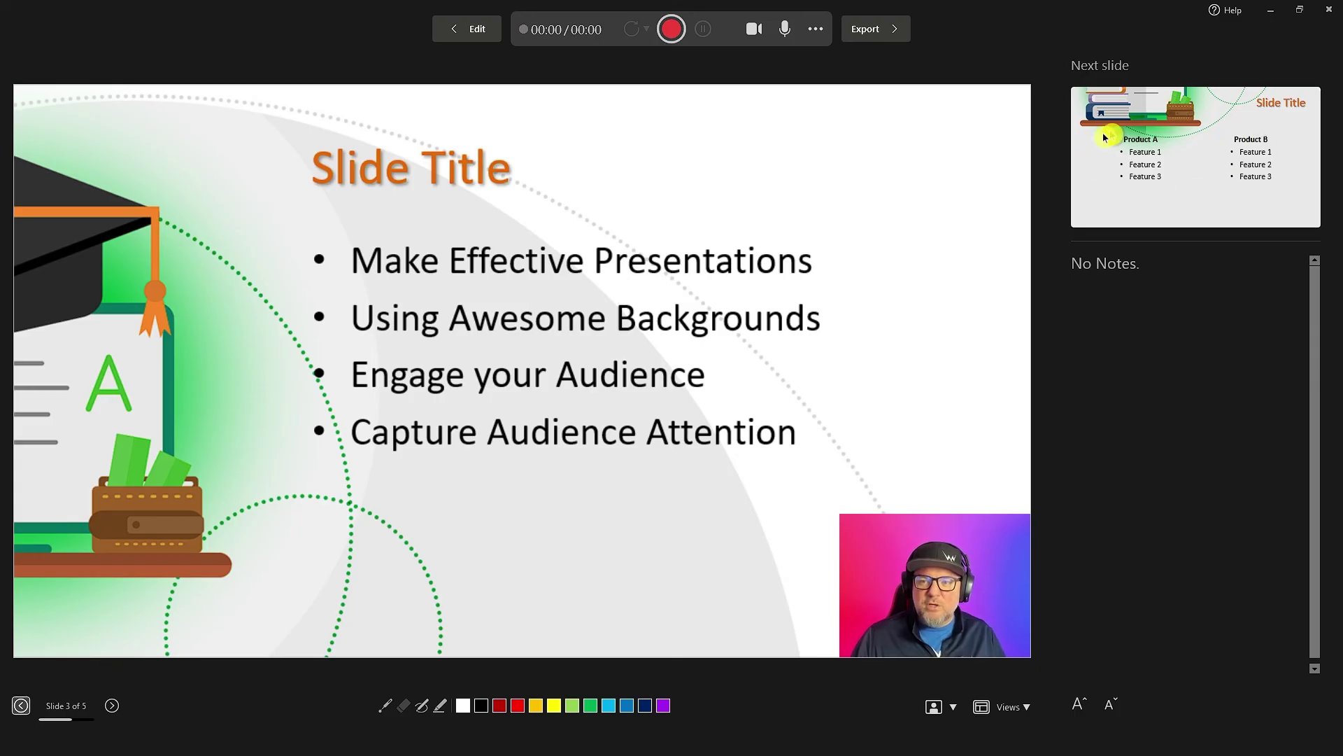
{"action": "left_click", "coordinate": [922, 364]}
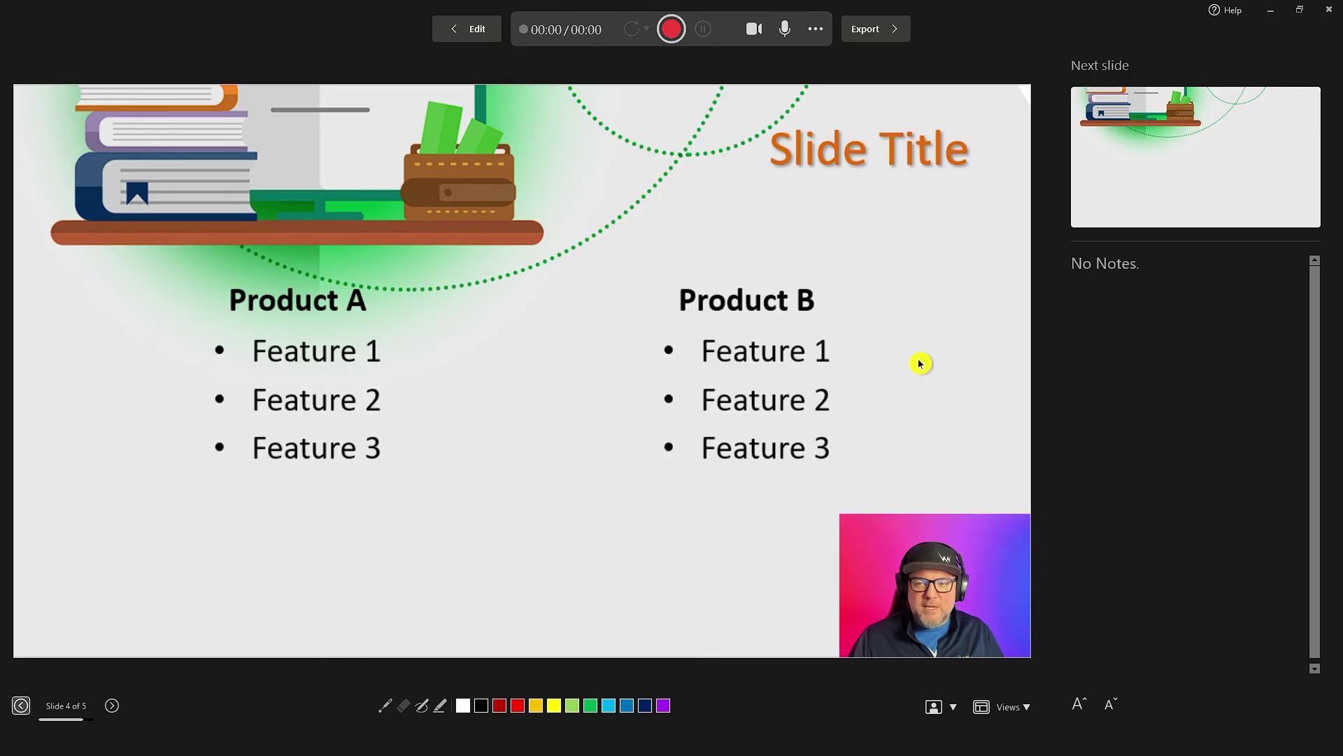
Advance past the last slide to end the show and go to the Export to video page.
{"action": "left_click", "coordinate": [921, 363]}
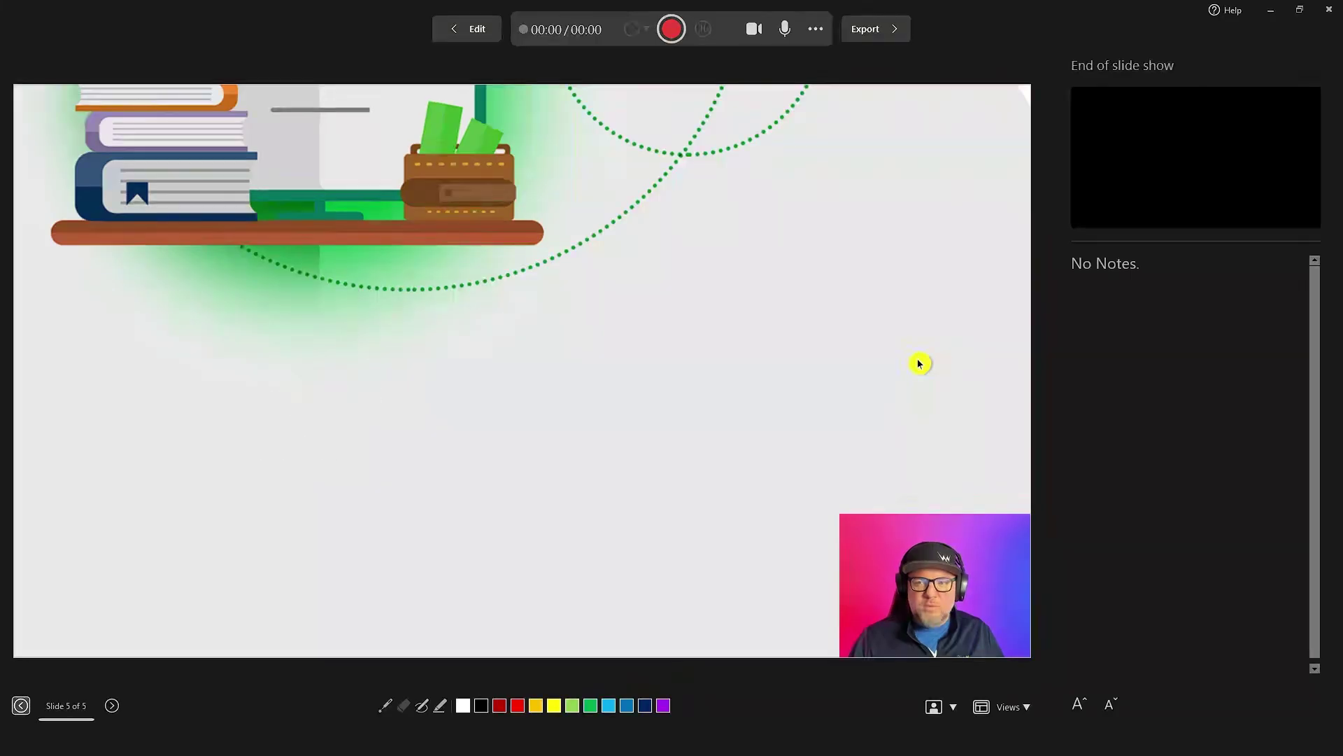
{"action": "left_click", "coordinate": [920, 363]}
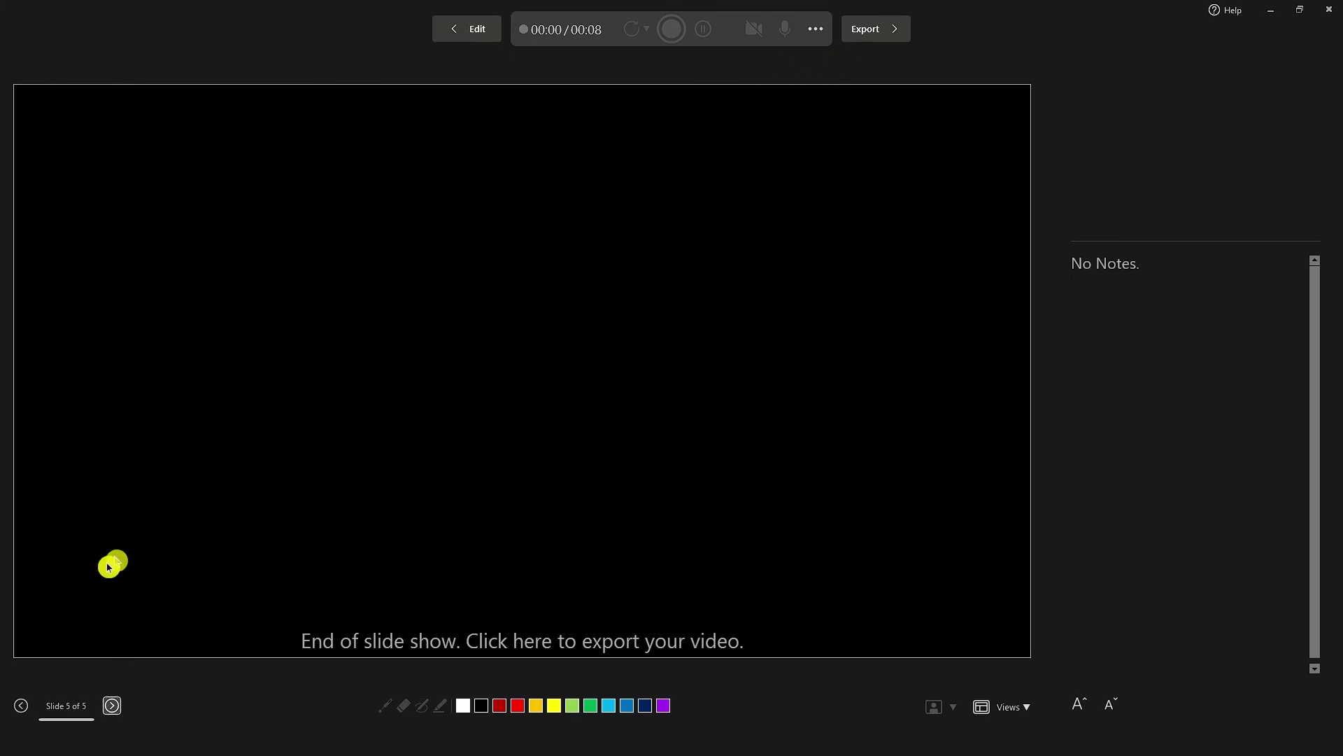
{"action": "left_click", "coordinate": [862, 37]}
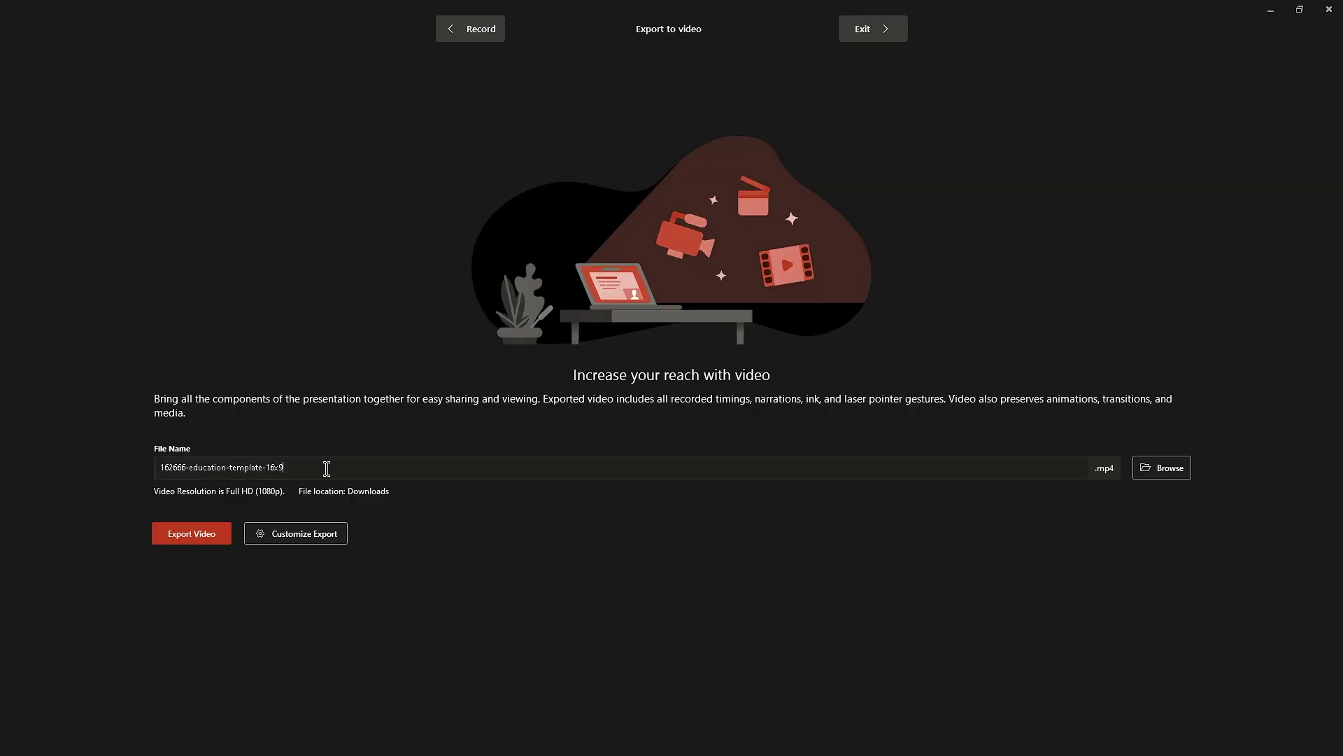
Export the recording as a Full HD 1080p MP4 named 'bubba test1' and open it for playback.
{"action": "left_click_drag", "start_coordinate": [327, 468], "coordinate": [160, 464]}
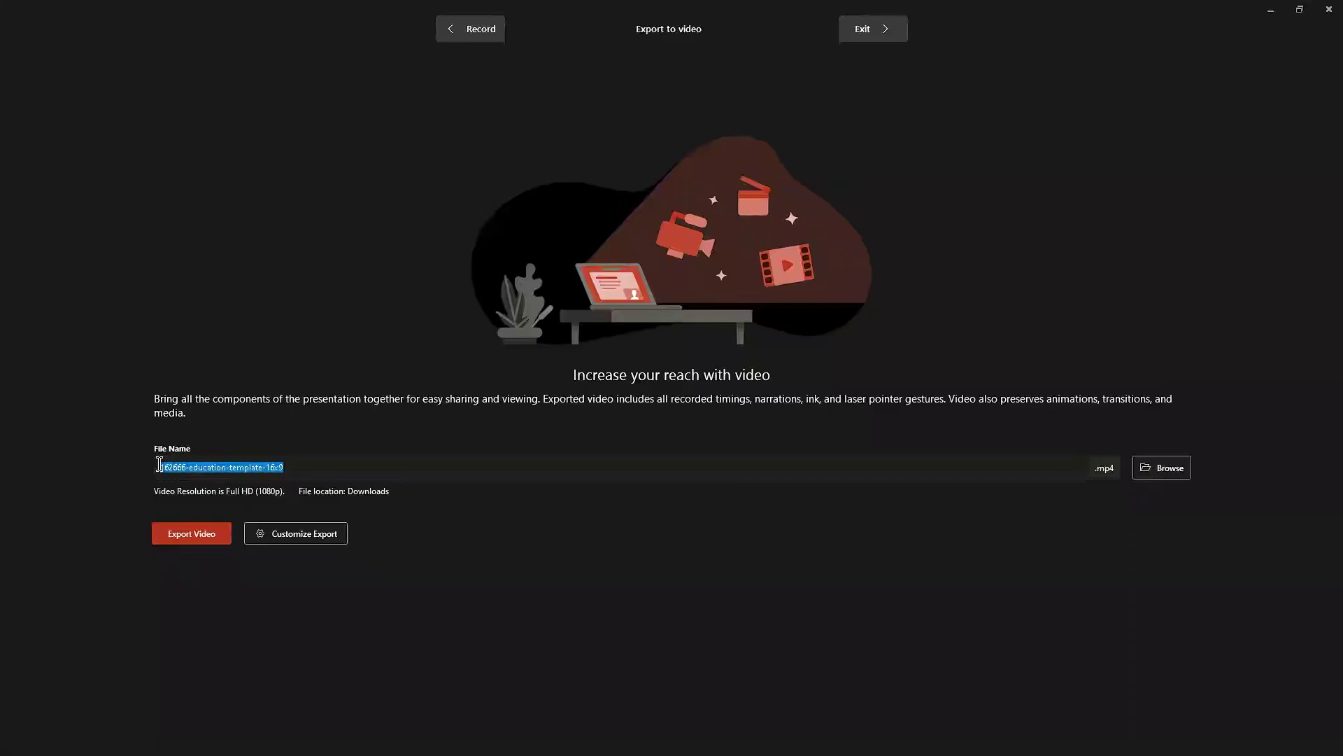
{"action": "type", "text": "bubba test1"}
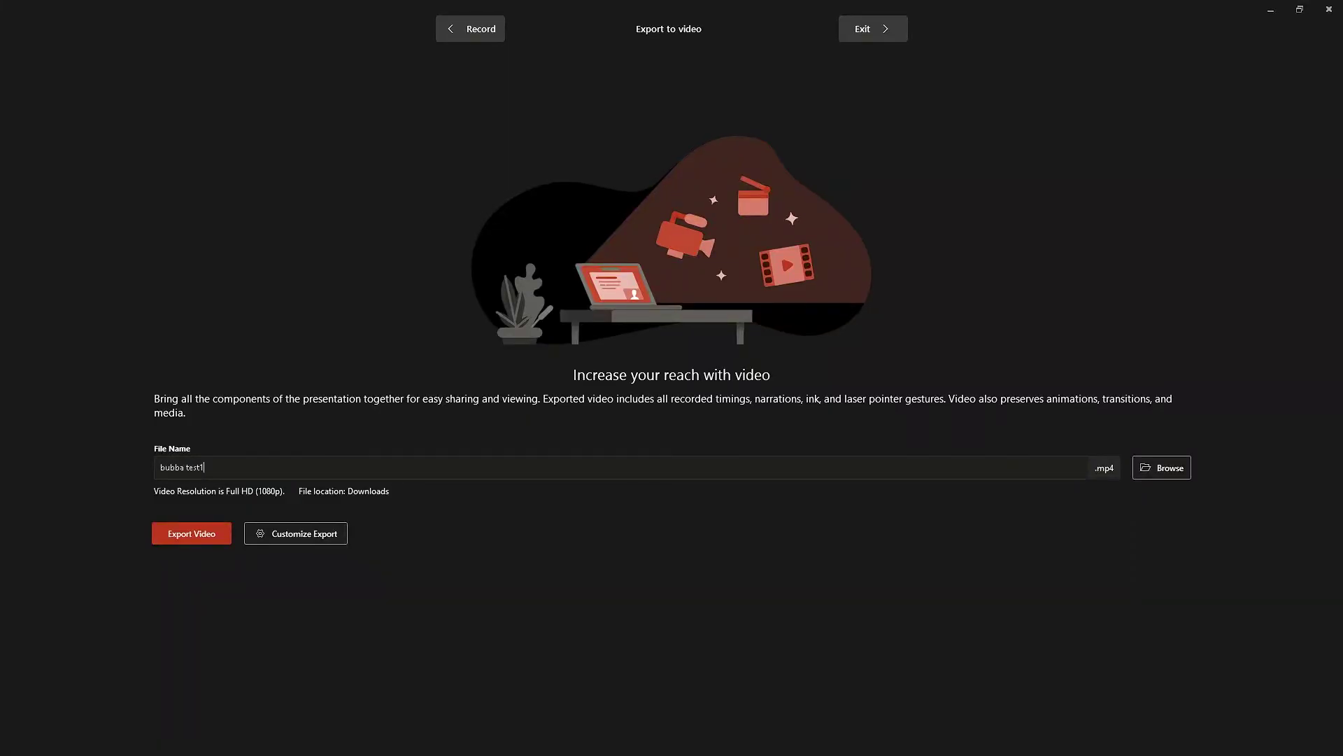
{"action": "left_click", "coordinate": [212, 539]}
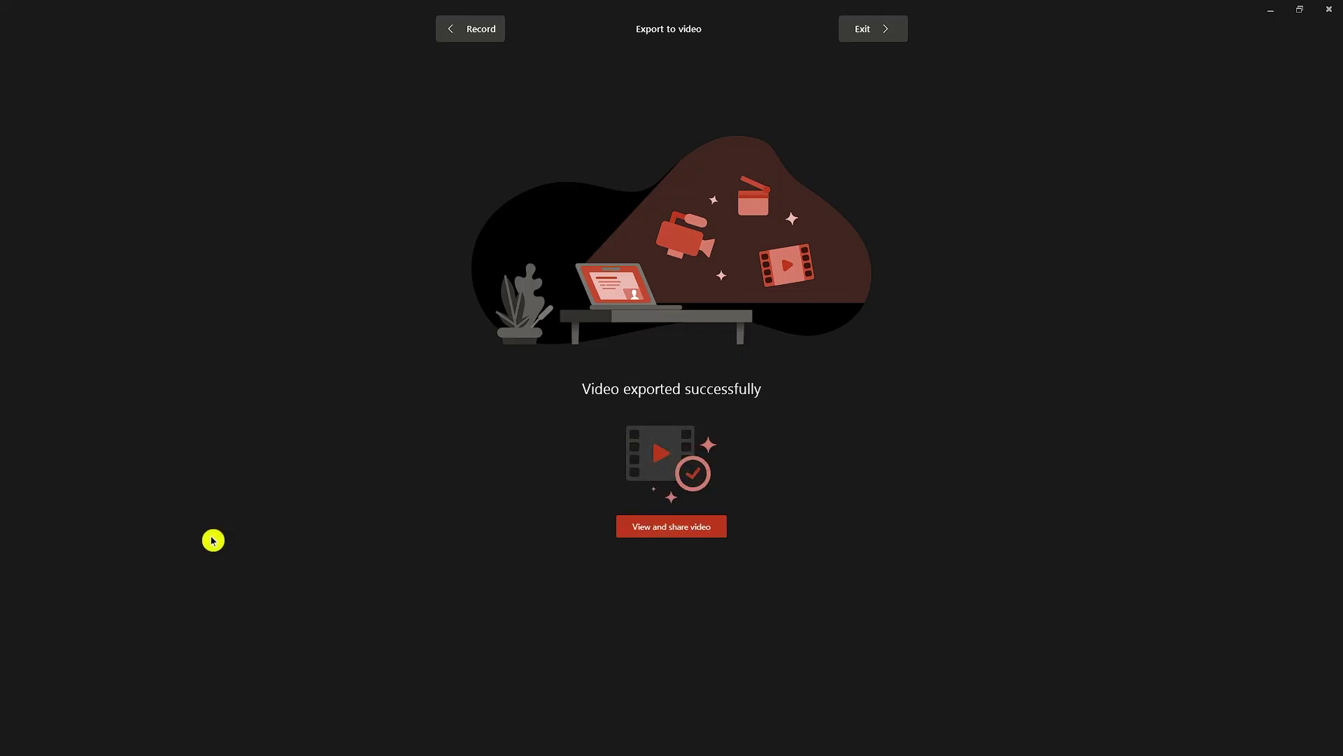
{"action": "left_click", "coordinate": [648, 536]}
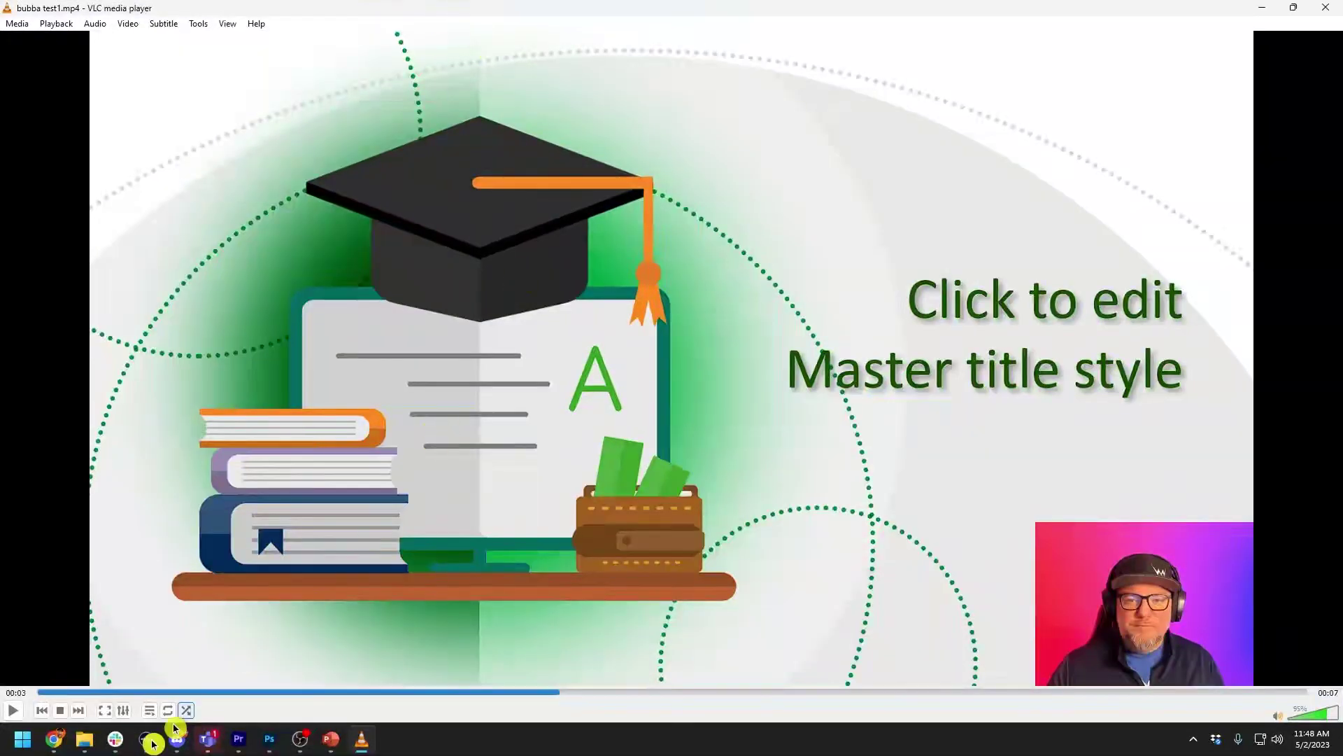
Rewind bubba test1.mp4 in VLC to the start, play it, and pause at the Product A/B slide.
{"action": "left_click", "coordinate": [51, 693]}
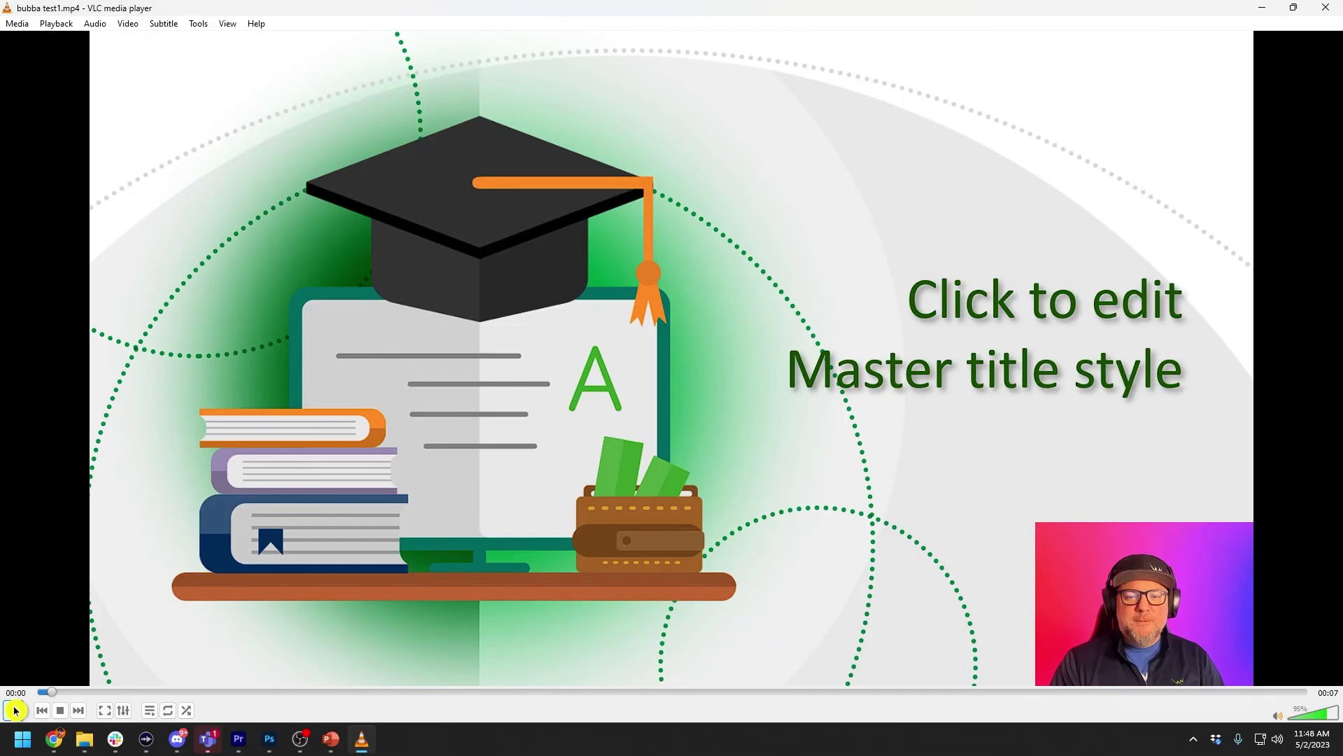
{"action": "left_click", "coordinate": [15, 710]}
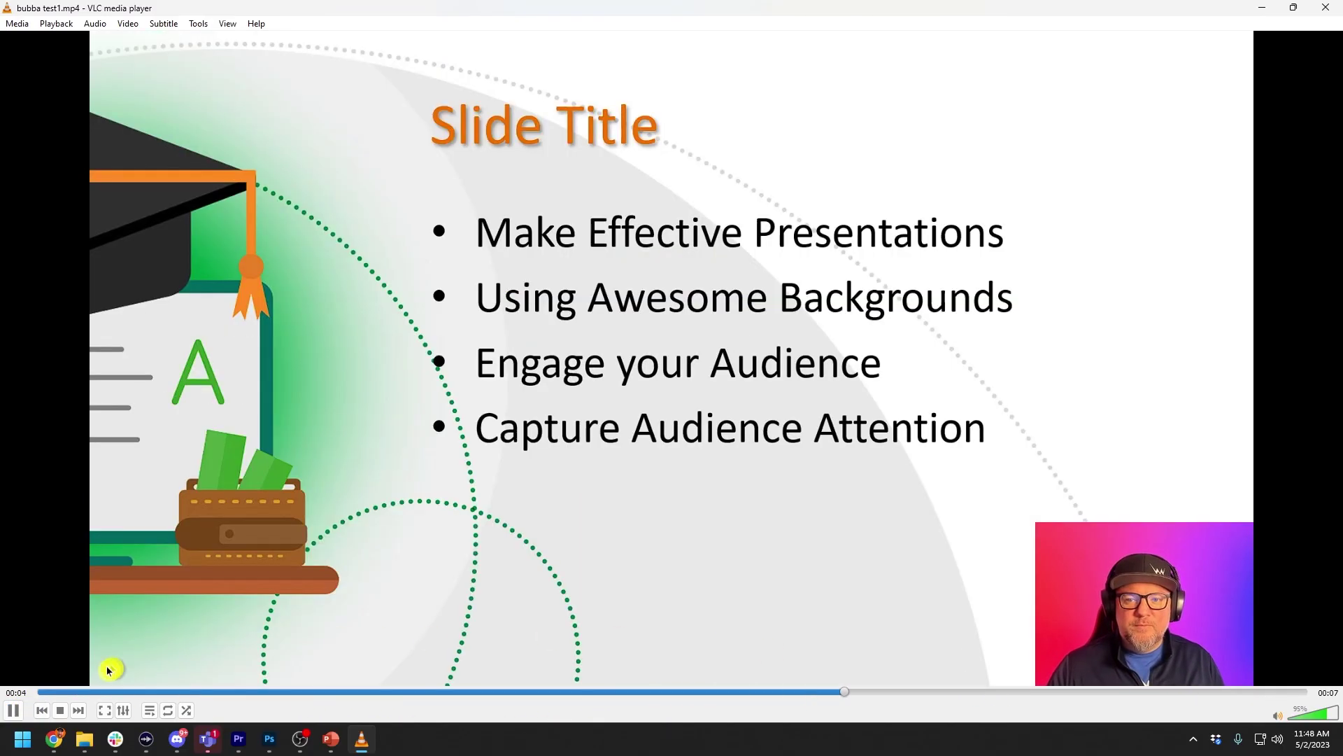
{"action": "left_click", "coordinate": [16, 711]}
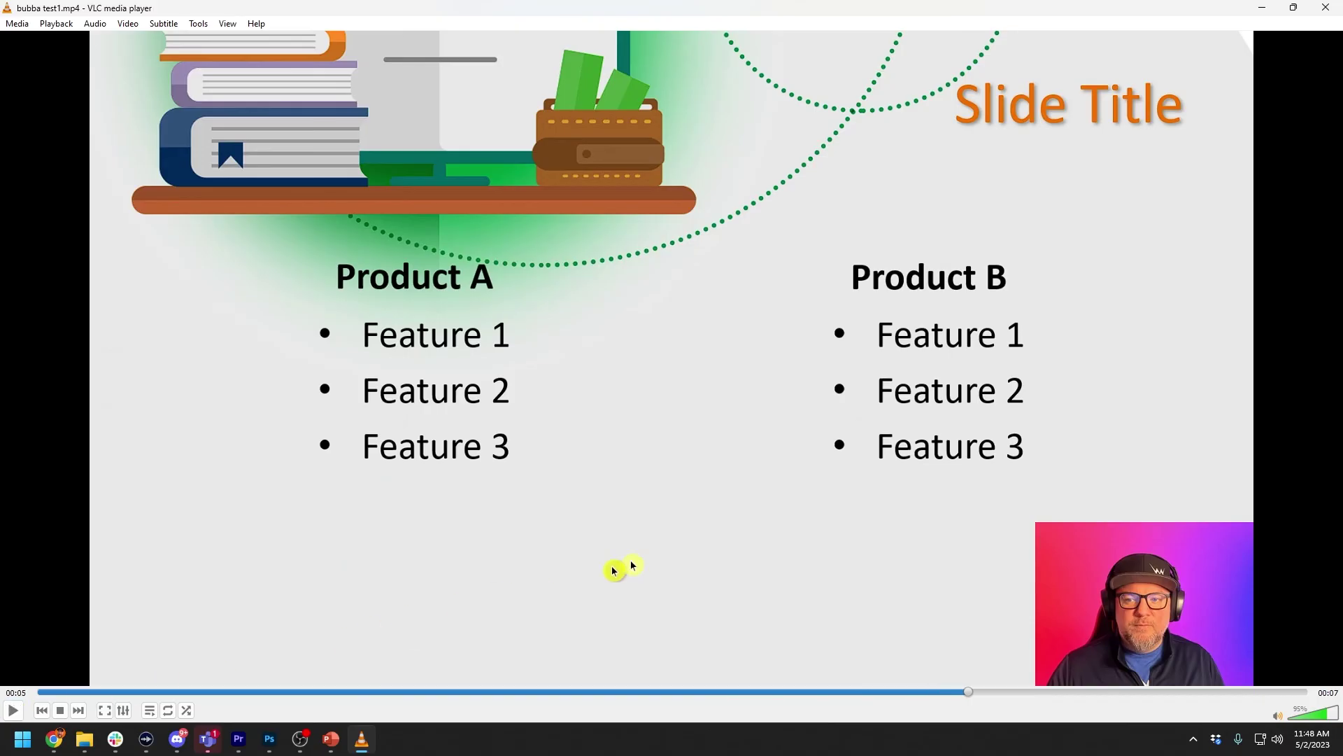